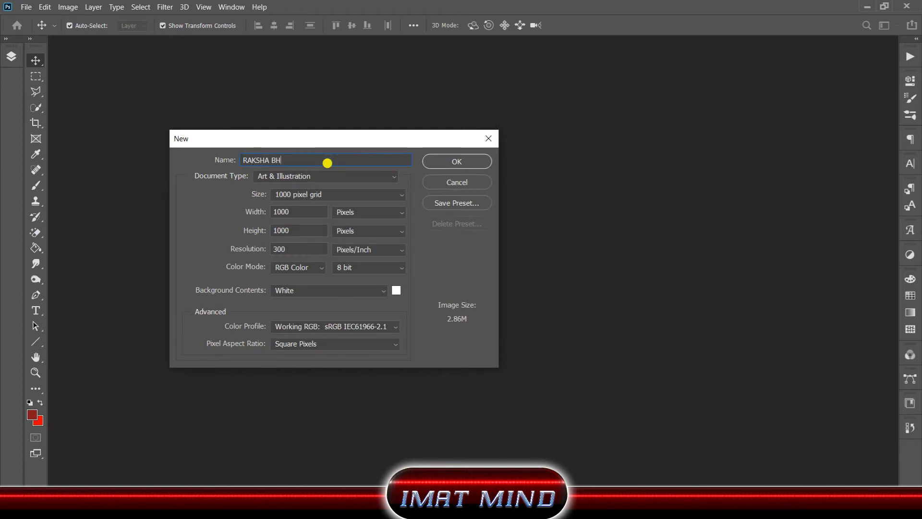
Step: Create the 1000 × 1000 pixel, 300 pixels/inch document RAKSHA BANDHAN with a white background, and open ka.png from Downloads
key("Return")
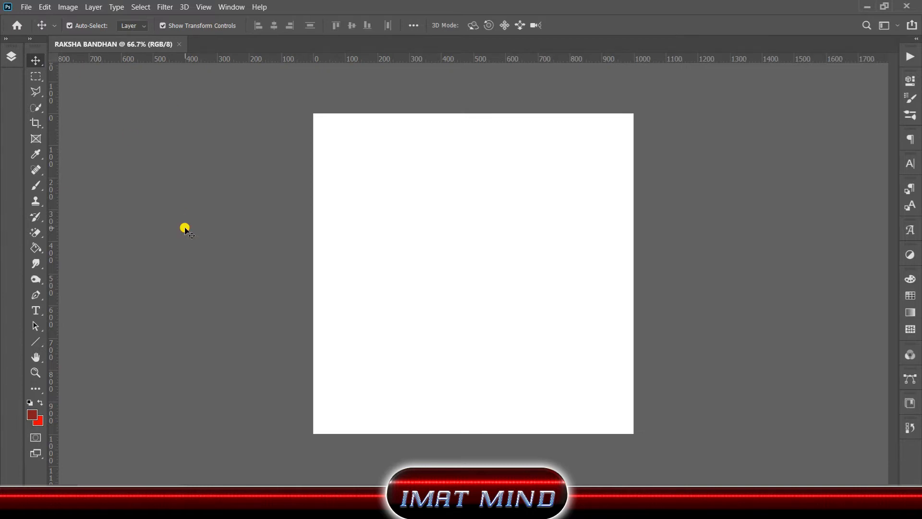
key("ctrl+o")
scroll(397, 257, "down", 10)
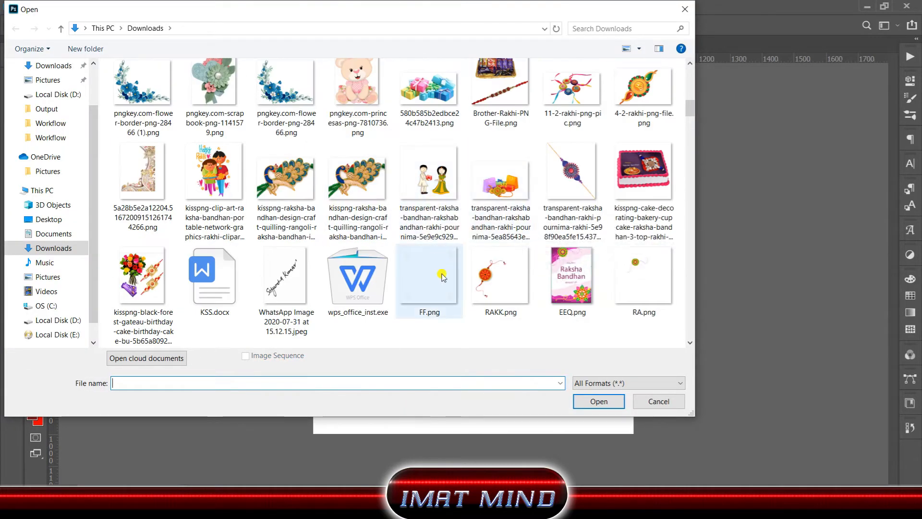
scroll(442, 276, "down", 4)
double_click(362, 158)
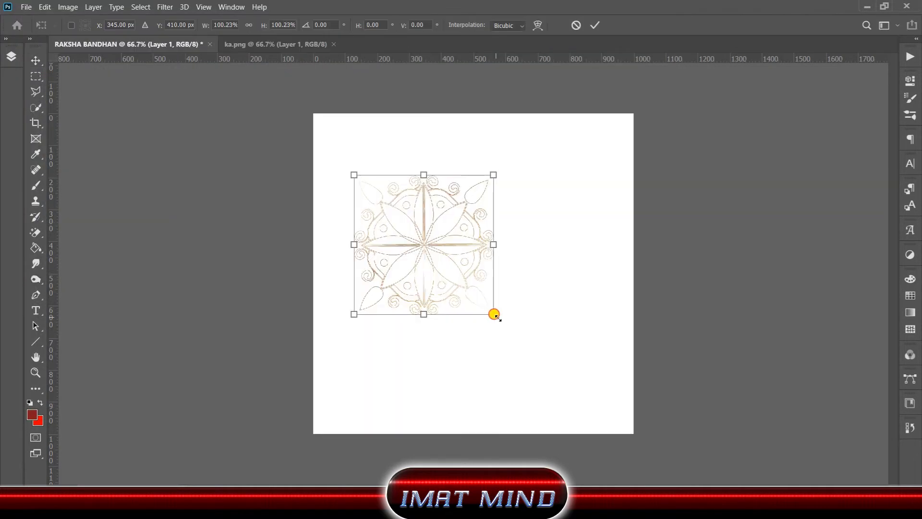
Step: Enlarge the mandala line art to cover most of the canvas and centre it
left_click_drag(494, 312, 615, 419)
left_click_drag(531, 323, 520, 298)
key("Return")
Step: Add a light blue solid color fill layer directly above the white base layer, beneath the mandala
left_click(11, 56)
left_click(101, 149)
left_click(97, 452)
left_click(129, 243)
left_click(769, 129)
left_click(726, 87)
left_click_drag(724, 84, 647, 72)
left_click(876, 60)
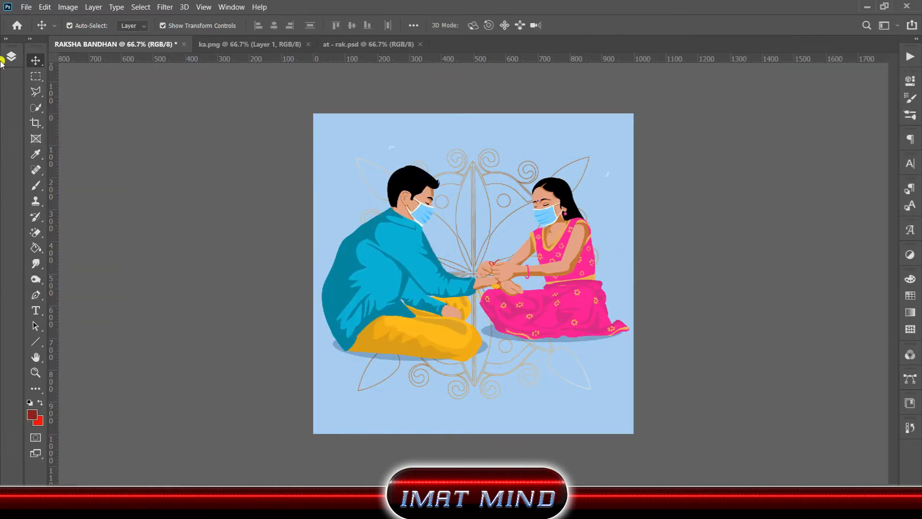
Step: Merge the layers of the brother-and-sister illustration into one and position the Happy Raksha Bandhan artwork centred above the couple
key("F7")
scroll(93, 128, "down", 10)
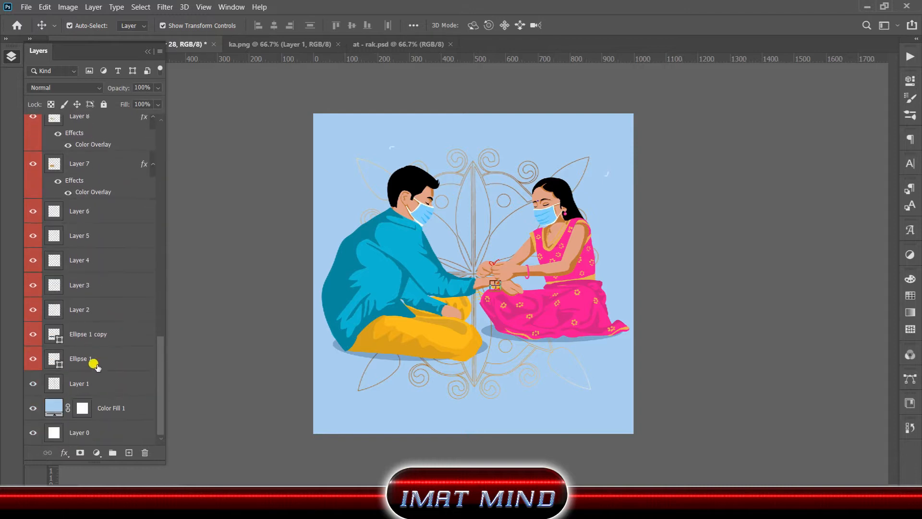
left_click(93, 364, "shift")
key("ctrl+e")
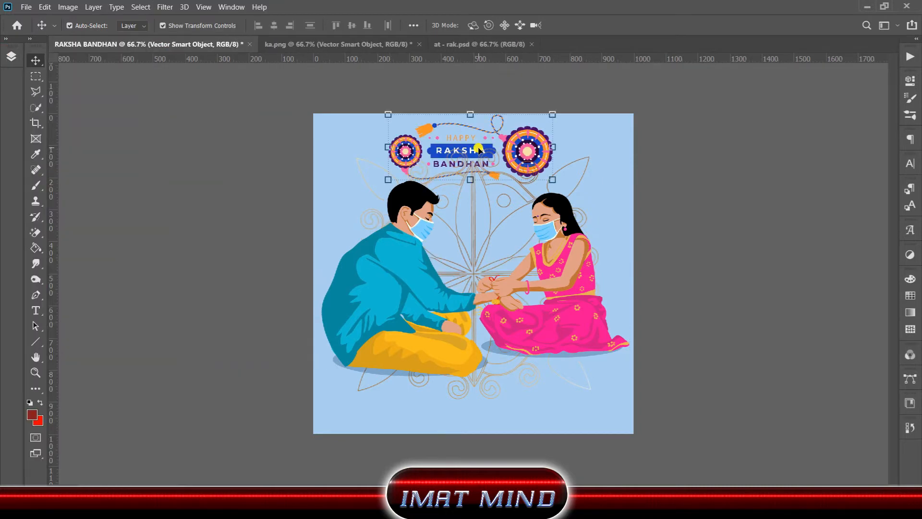
left_click_drag(519, 152, 520, 156)
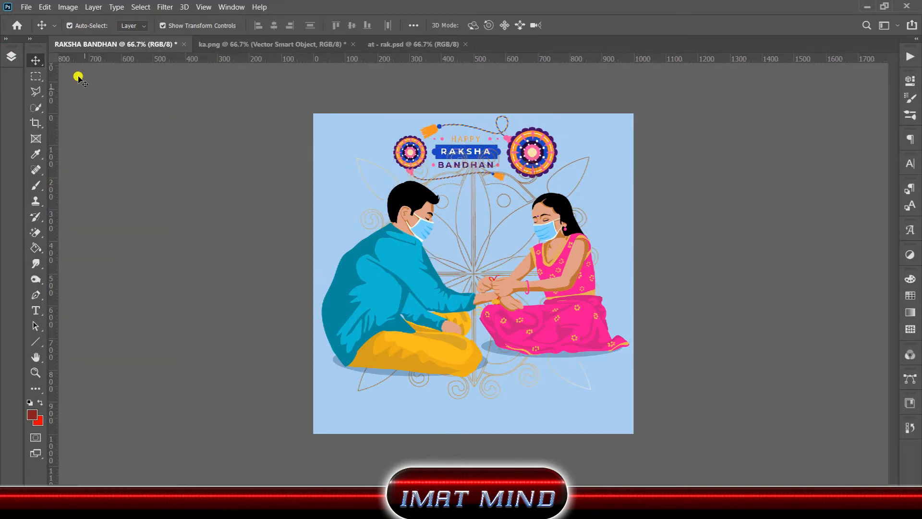
Step: Lower the opacity of the mandala layer so it recedes into the background, and nudge the couple illustration slightly downward
key("F7")
left_click(77, 179)
left_click(89, 153)
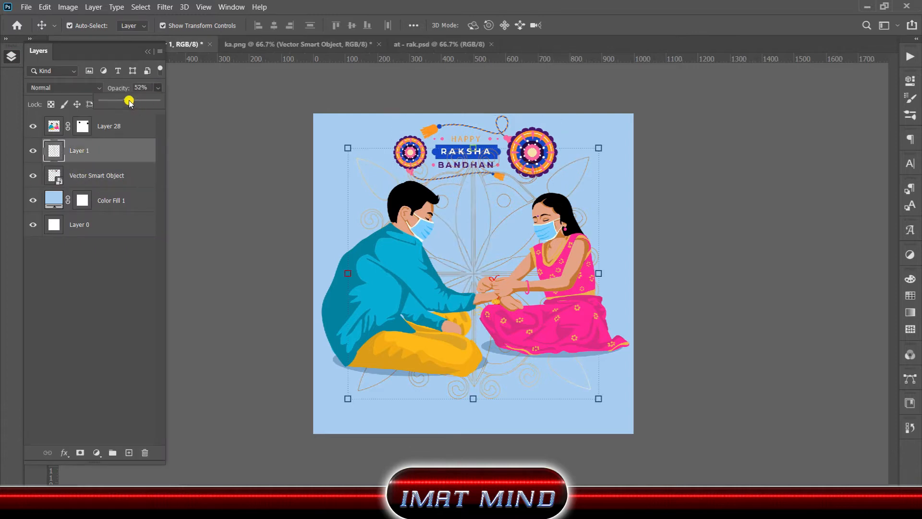
left_click(135, 254)
left_click_drag(565, 303, 563, 309)
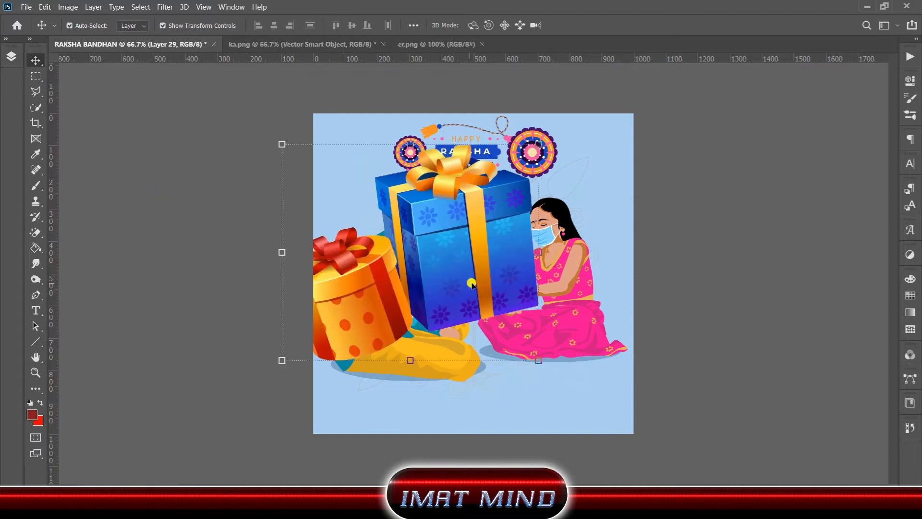
Step: Shrink the two gift images from er.png and yfdds.png and group them in front of the man's knees
left_click_drag(546, 144, 443, 358)
left_click(595, 25)
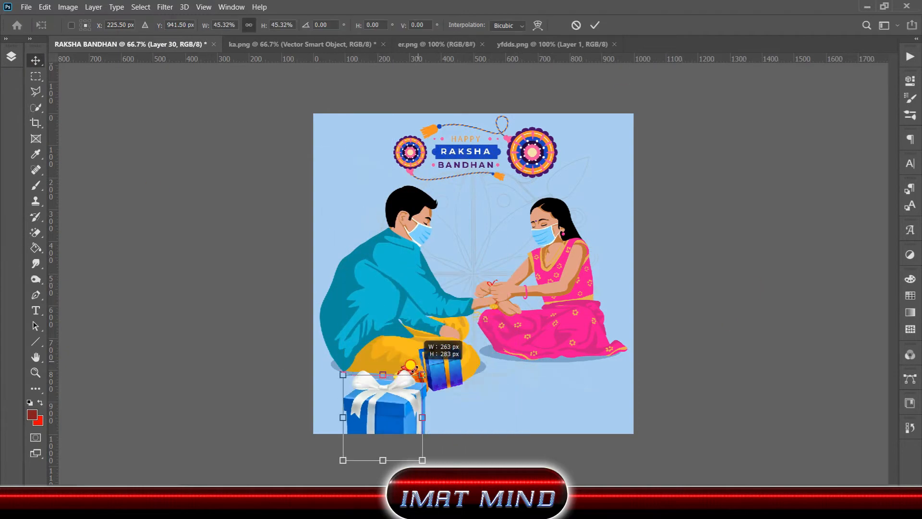
left_click_drag(391, 456, 464, 364)
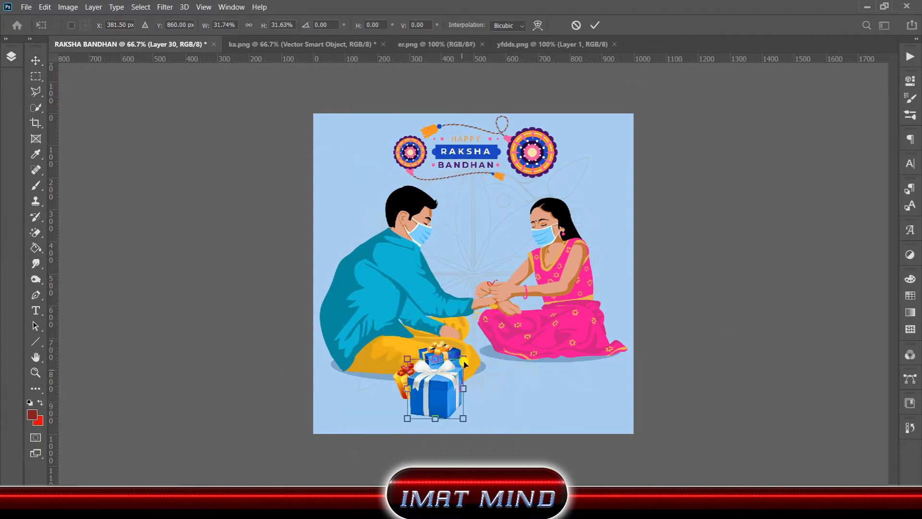
left_click(594, 28)
left_click(353, 417)
Step: Flip the rear pair of gift boxes horizontally, scale it slightly and place it behind the blue box with the white ribbon
scroll(464, 390, "up", 1)
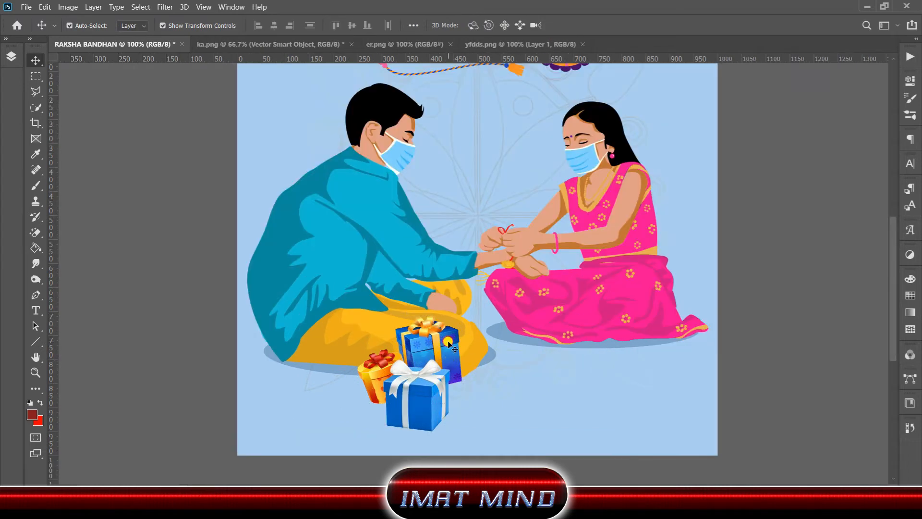
left_click_drag(450, 344, 439, 343)
left_click(10, 56)
left_click(44, 6)
mouse_move(96, 265)
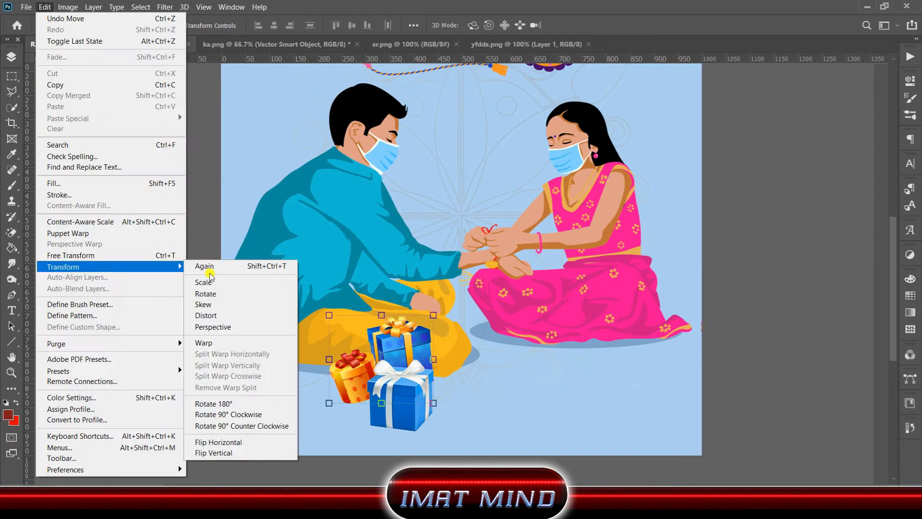
left_click(216, 443)
left_click_drag(376, 347, 414, 347)
left_click_drag(479, 310, 463, 296)
left_click_drag(415, 346, 395, 350)
left_click(594, 26)
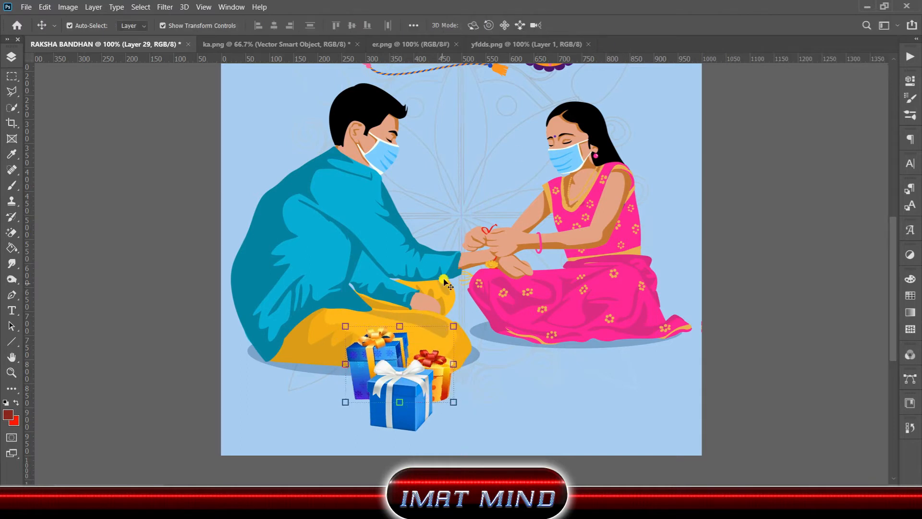
Step: Apply a Multiply drop shadow to both gift layers with 43% opacity, 90° angle, 10 px distance, 4% spread and 17 px size
left_click(8, 65)
left_click(66, 453)
left_click(100, 446)
left_click_drag(594, 125, 547, 136)
left_click(696, 166)
left_click(377, 416)
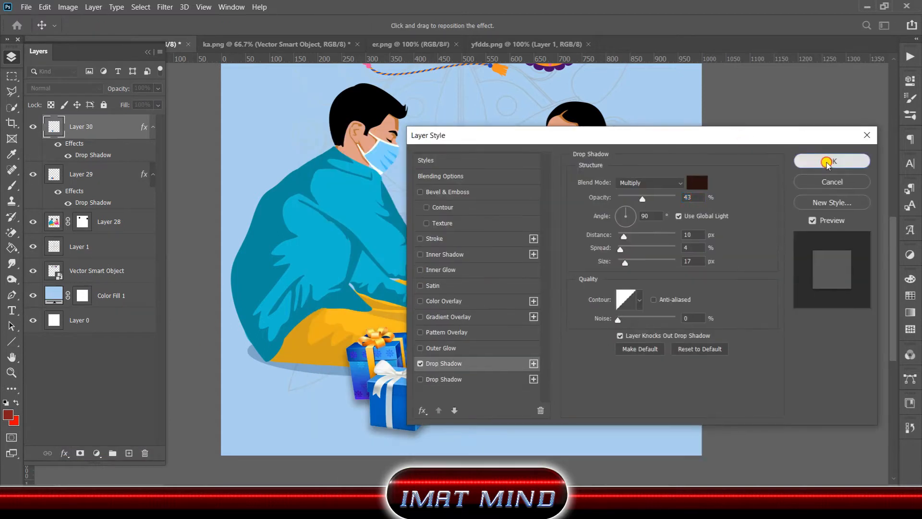
left_click(761, 160)
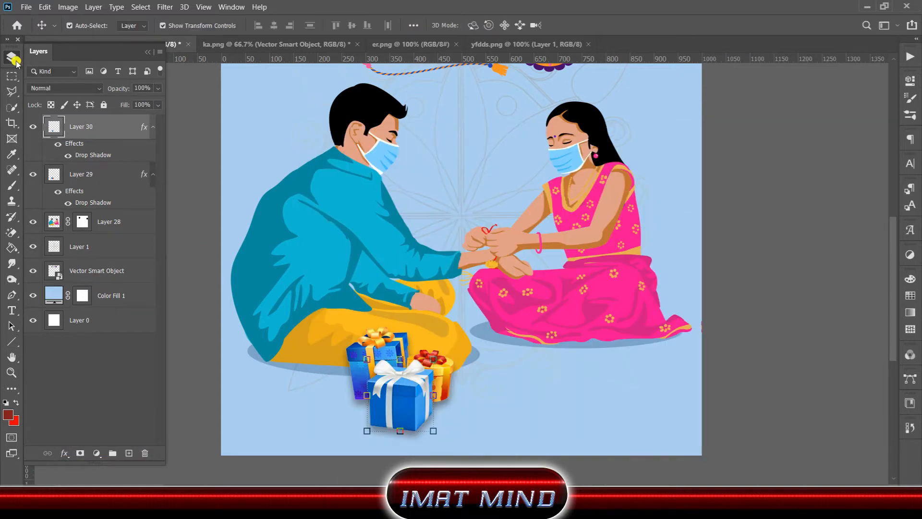
left_click(54, 80)
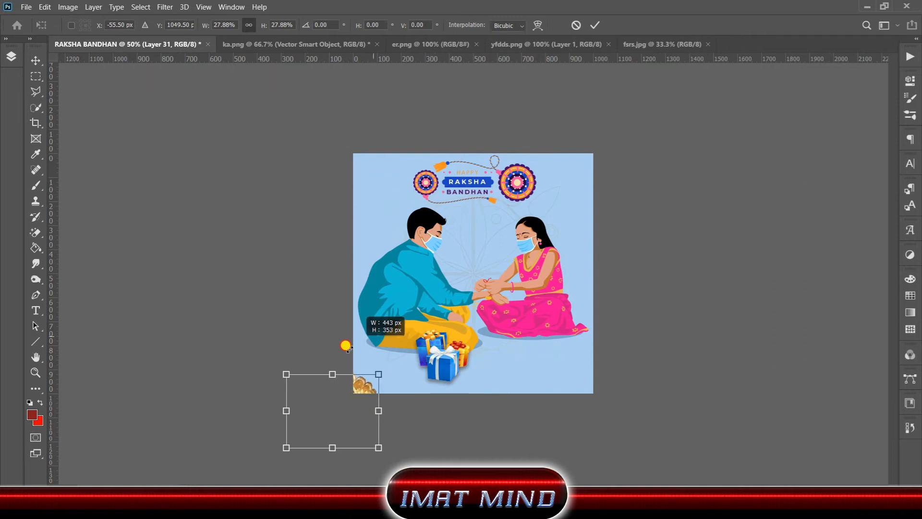
Step: Scale down the puja thali and position it beside the gifts, just below the woman's skirt
left_click_drag(349, 349, 337, 361)
left_click_drag(332, 414, 527, 360)
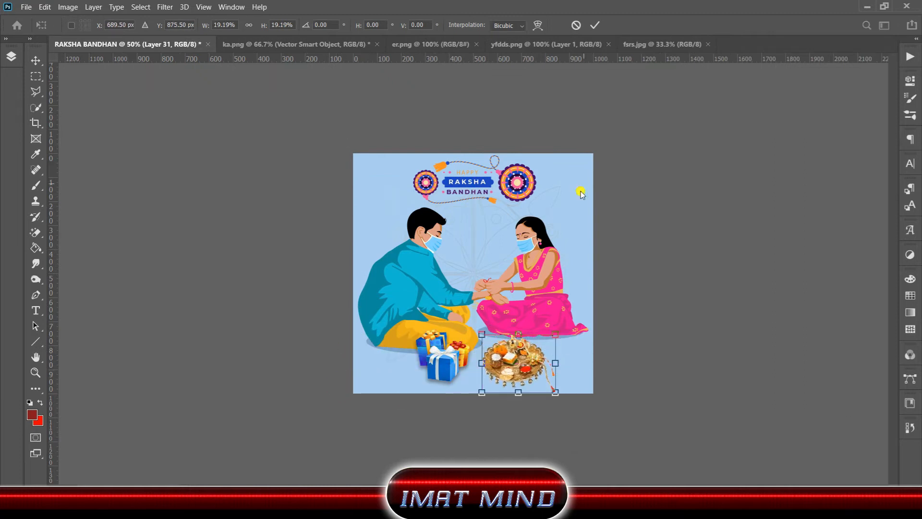
left_click(594, 25)
left_click(548, 375, "ctrl")
left_click(567, 415, "ctrl")
left_click_drag(523, 446, 534, 403)
left_click_drag(595, 367, 602, 368)
left_click_drag(571, 368, 527, 376)
left_click(595, 25)
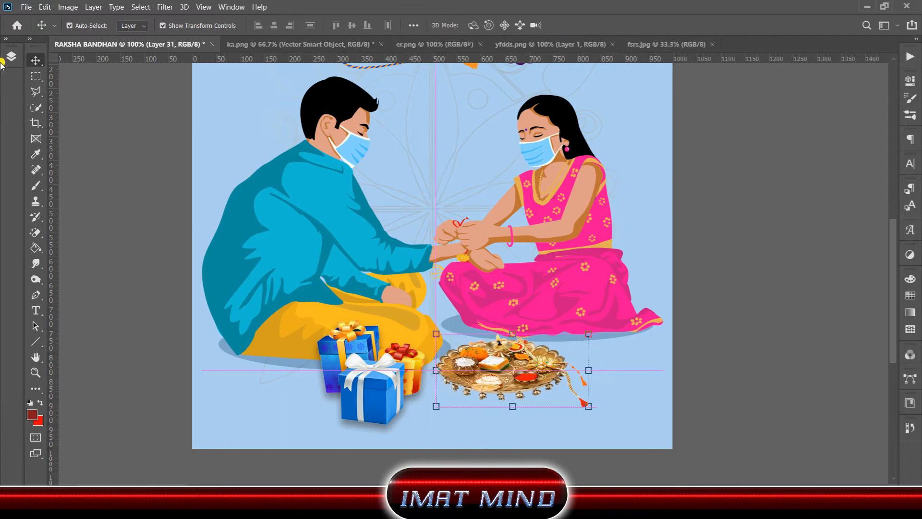
Step: Add a Multiply drop shadow to the puja thali layer with 43% opacity, 10 px distance, 4% spread and 17 px size
left_click(11, 57)
left_click(66, 452)
left_click(84, 444)
left_click_drag(533, 138, 402, 166)
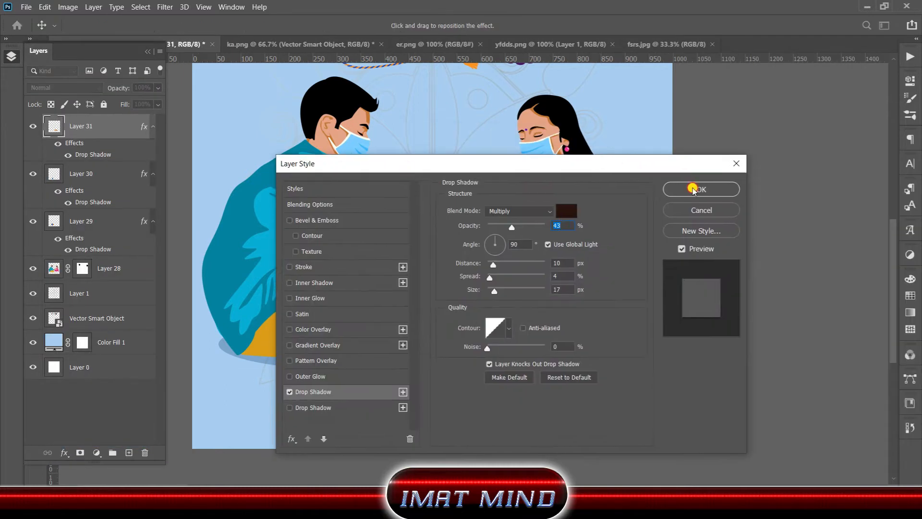
left_click(694, 189)
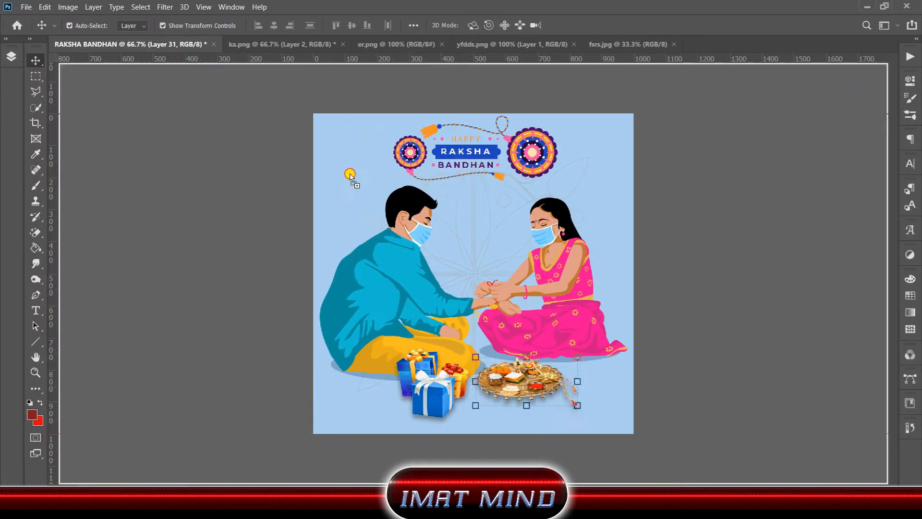
Step: Place the gold ornament in the canvas's upper-left corner and a horizontally flipped copy in the upper-right corner
left_click_drag(350, 177, 344, 157)
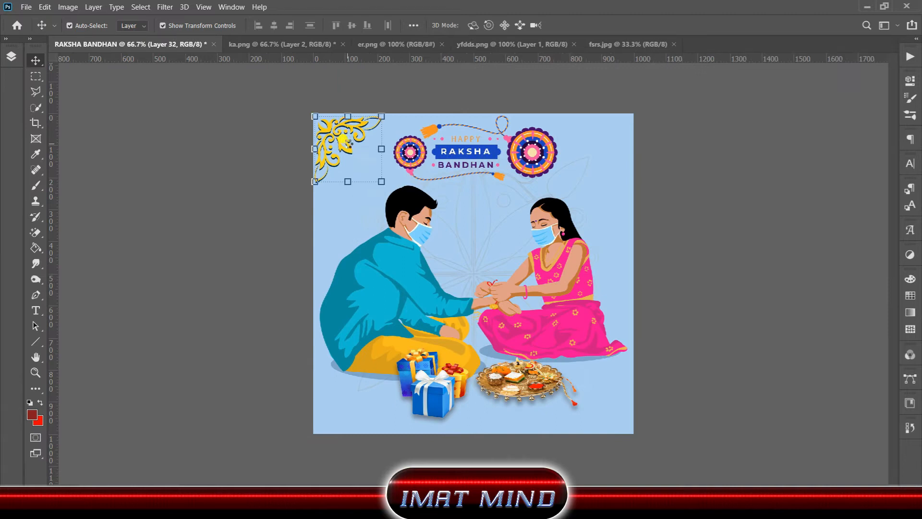
left_click_drag(331, 130, 602, 127)
left_click(44, 7)
mouse_move(72, 258)
left_click(213, 441)
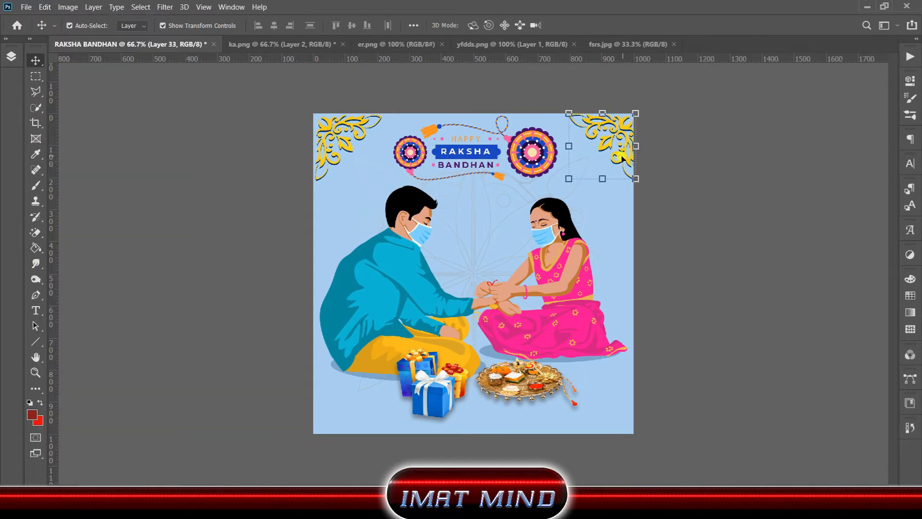
Step: Place the rakhi in the canvas's lower-right corner and a horizontally flipped gold ornament in the lower-left corner
left_click_drag(188, 143, 365, 404)
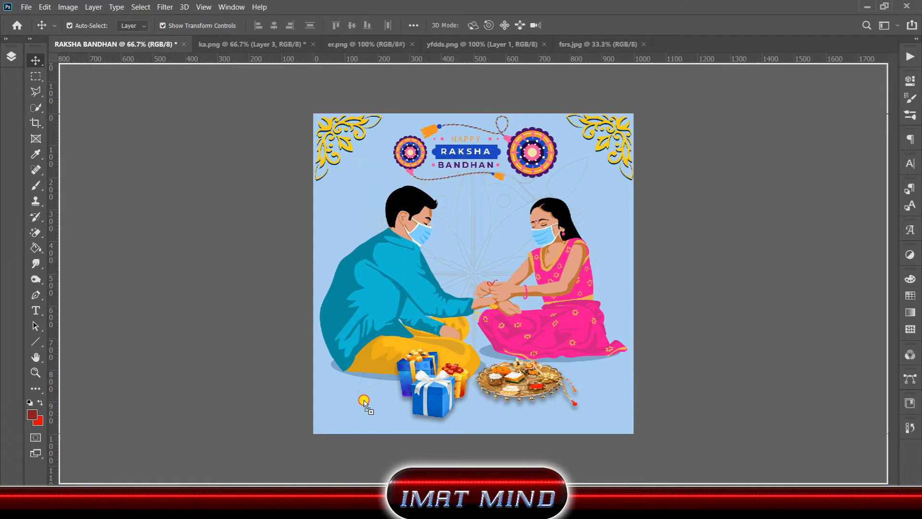
left_click_drag(365, 406, 614, 410)
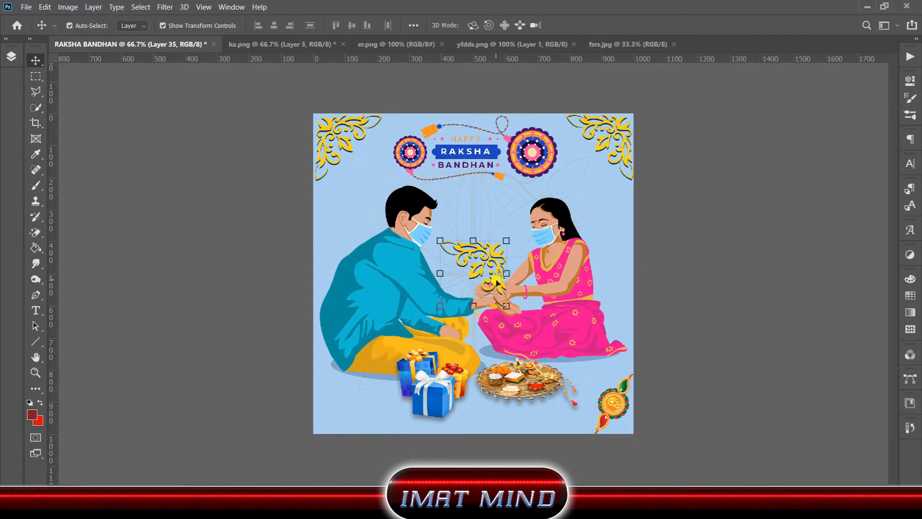
left_click_drag(476, 307, 364, 408)
left_click(45, 7)
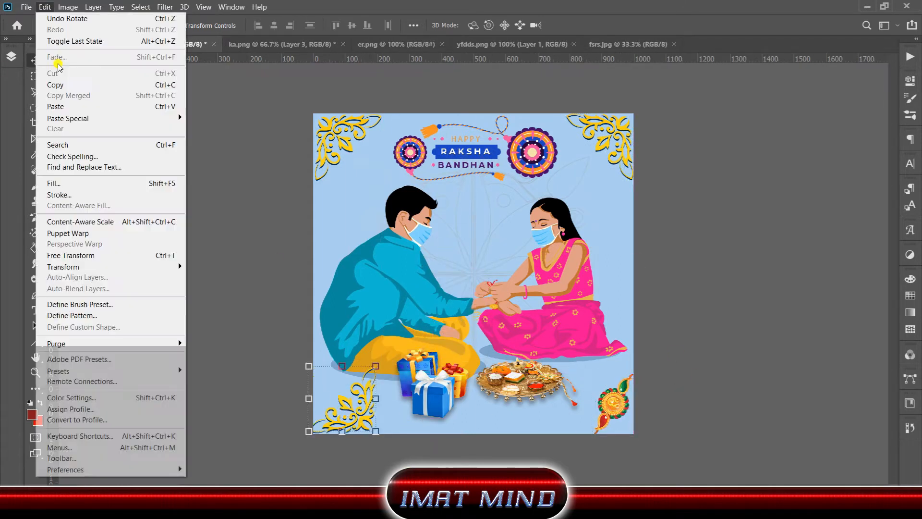
mouse_move(156, 266)
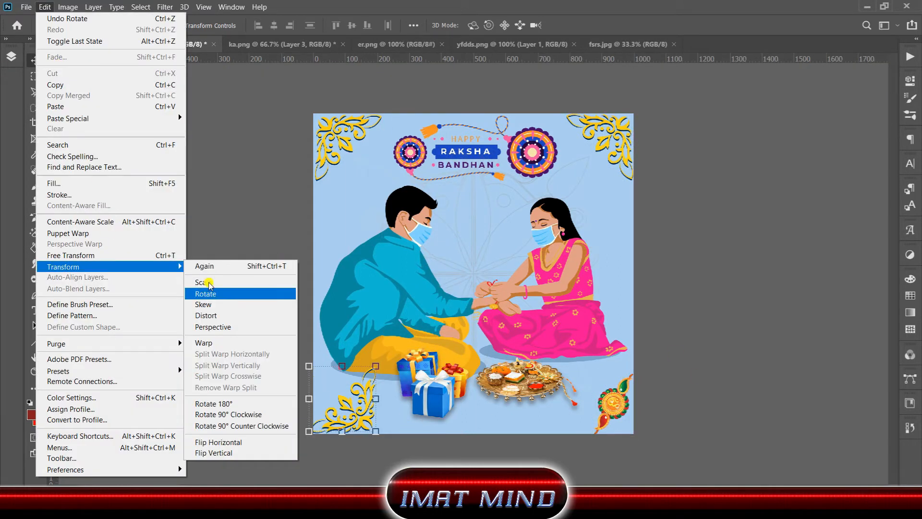
left_click(214, 442)
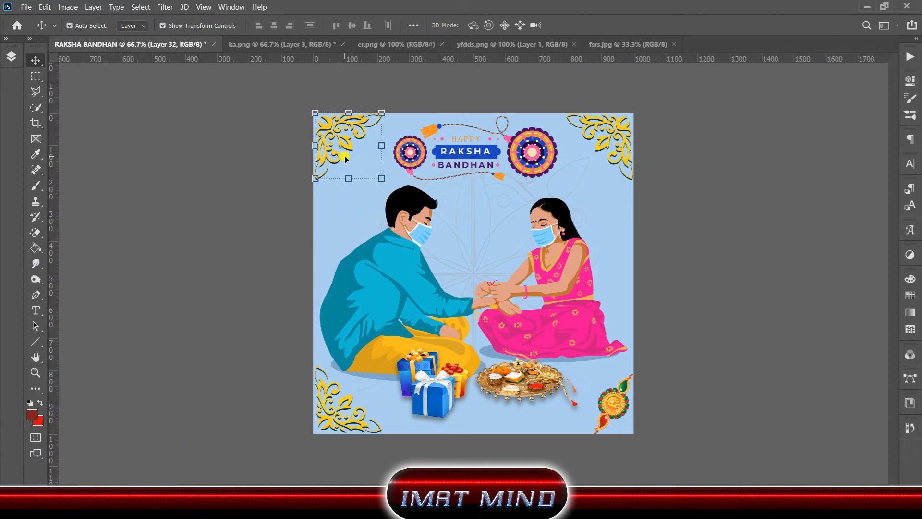
left_click(800, 212)
Step: Adjust the background color of the solid color fill layer
left_click(11, 56)
scroll(115, 313, "down", 3)
double_click(53, 383)
left_click_drag(638, 74, 629, 68)
left_click(861, 67)
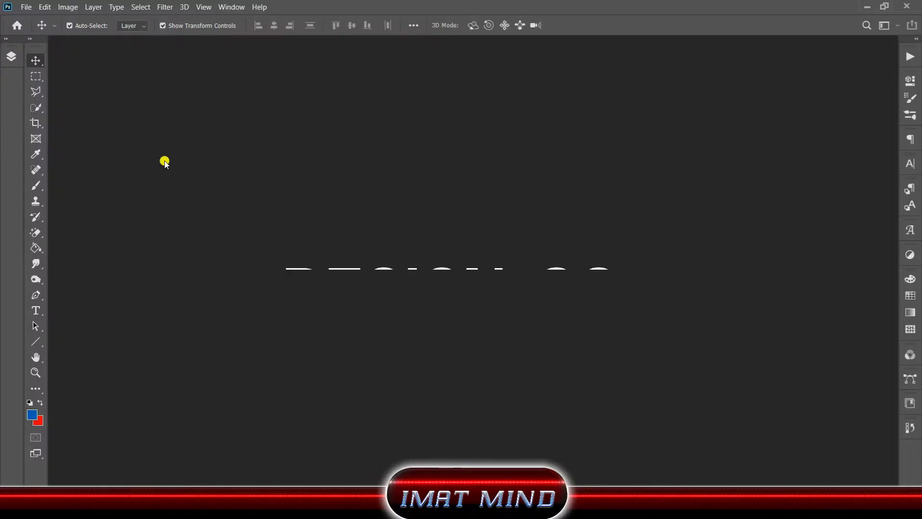
Step: Create a new document named Raksha Bandhan at 1000 × 1000 pixels, 300 pixels/inch, with a white background
left_click(26, 7)
left_click(35, 16)
type("Raksha Bandhan")
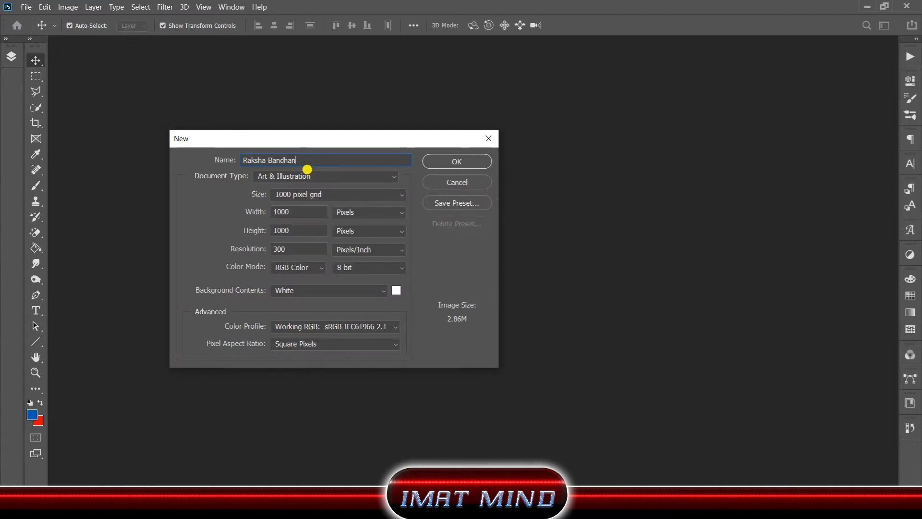
key("Return")
Step: Add a gradient fill layer using the yellow to orange-red preset from the Oranges group
left_click(11, 56)
left_click(91, 450)
left_click(164, 250)
left_click(336, 138)
left_click(51, 135)
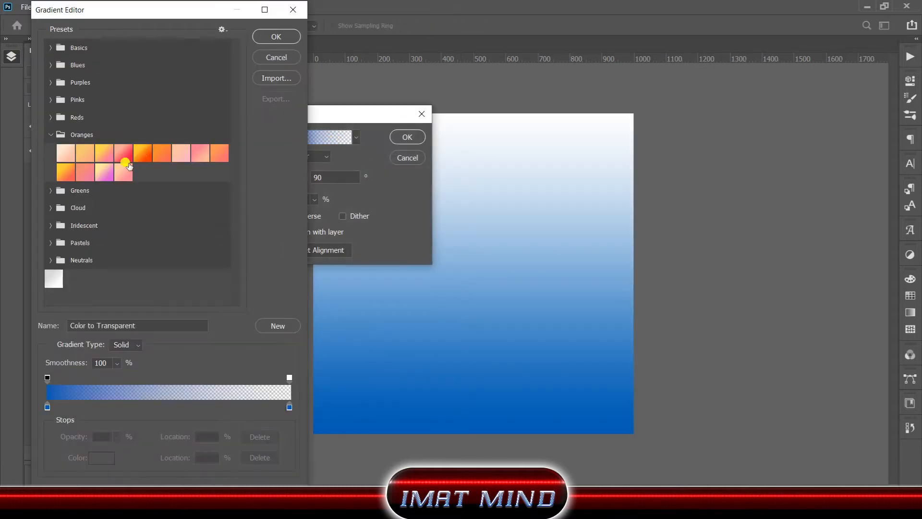
left_click(143, 152)
left_click(277, 37)
Step: Make the gradient fill radial and increase its scale above 100%
left_click(307, 157)
left_click(302, 168)
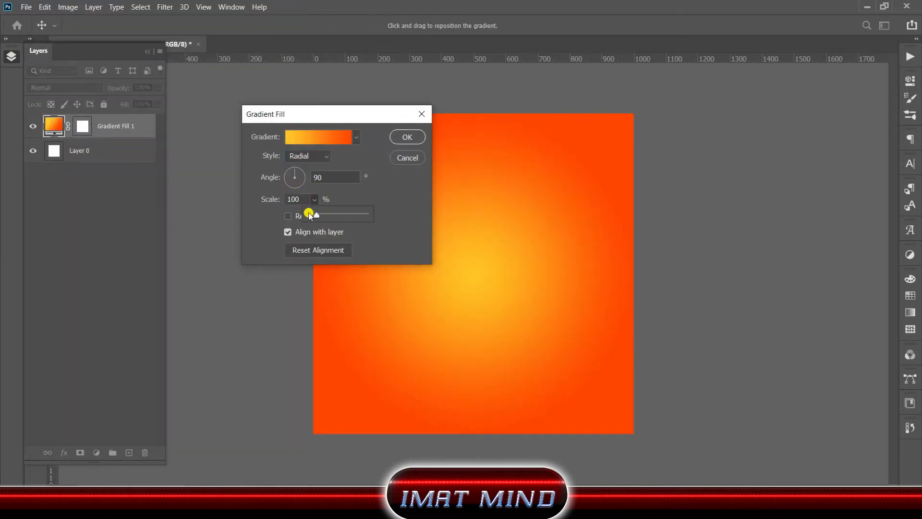
left_click_drag(312, 204, 323, 212)
key("Return")
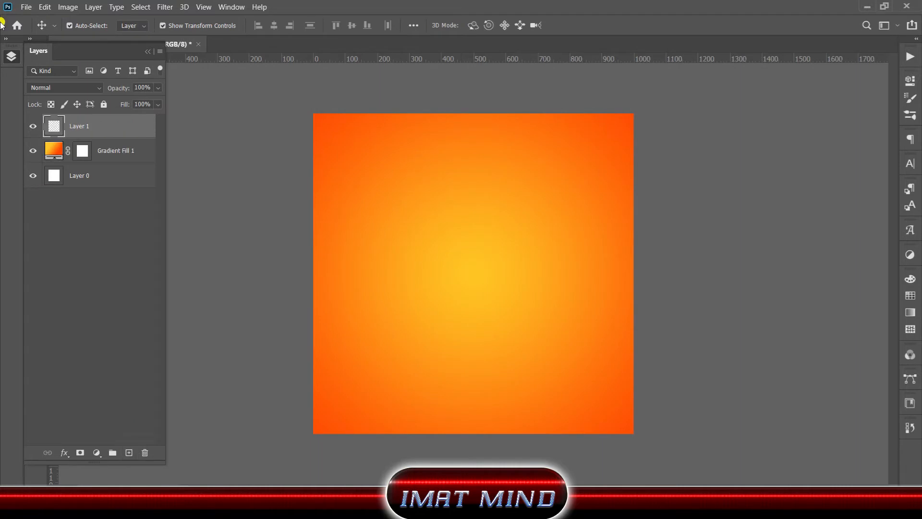
Step: Bring the mandala ornament from ka.png into the Raksha bandhan poster, enlarge it and centre it on the orange background
key("ctrl+o")
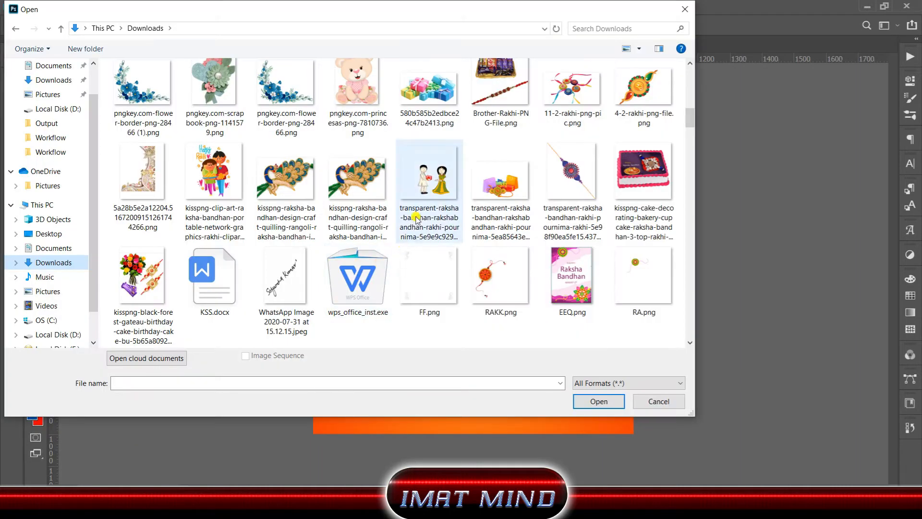
scroll(412, 235, "up", 5)
scroll(364, 255, "down", 6)
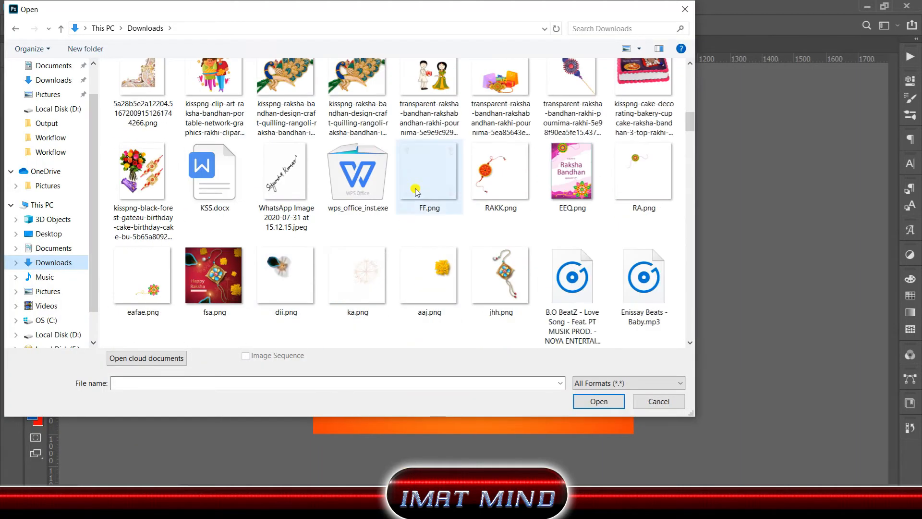
double_click(365, 262)
left_click_drag(439, 232, 451, 254)
left_click_drag(524, 321, 567, 395)
left_click_drag(496, 284, 484, 275)
key("Return")
Step: Open the transparent brother-and-sister illustration, bring it into the poster, enlarge it and centre it over the mandala
key("ctrl+o")
scroll(371, 309, "up", 5)
left_click(434, 183)
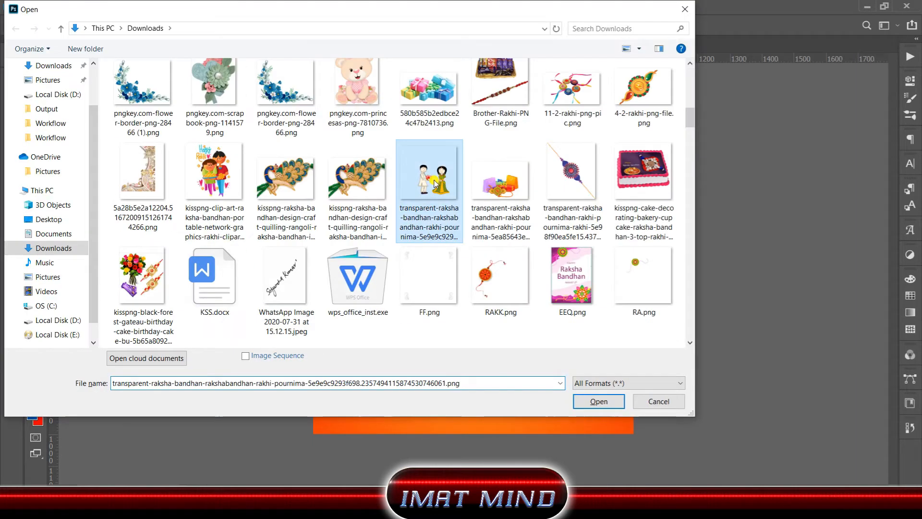
double_click(435, 184)
left_click_drag(480, 307, 570, 368)
left_click_drag(532, 332, 514, 311)
left_click(596, 27)
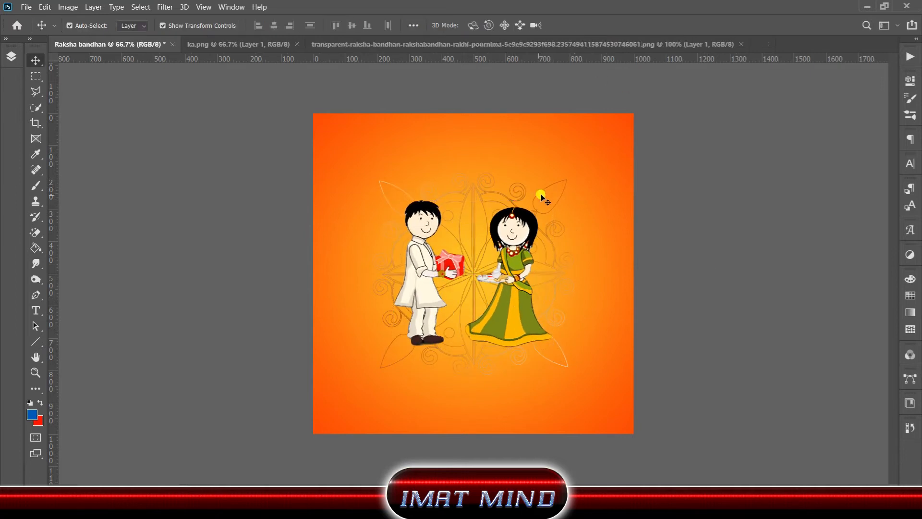
Step: Lower the opacity of the mandala ornament layer and close the illustration's source document
left_click(11, 57)
left_click(93, 174)
left_click(35, 151)
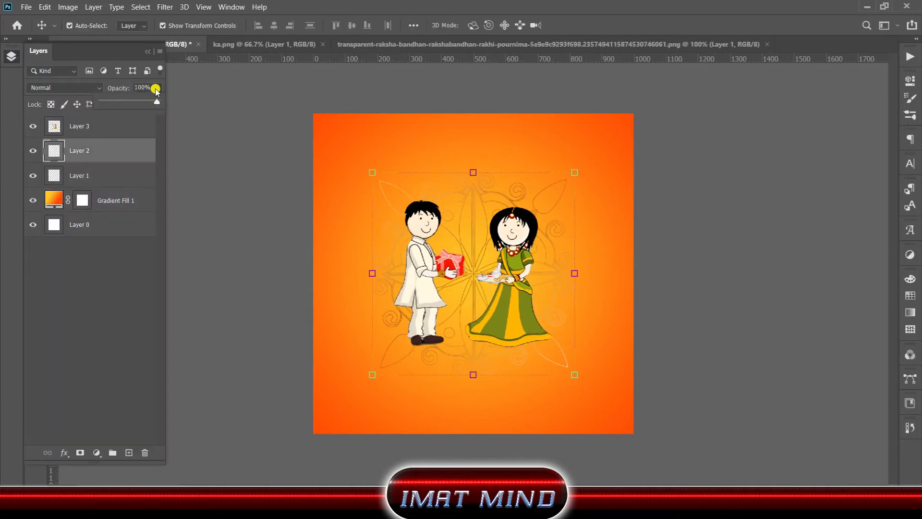
left_click(18, 60)
left_click(737, 44)
Step: Open the transparent gift bags and blue rakhi images, and place the resized gift bags at the feet of the figures
key("ctrl+o")
scroll(309, 287, "down", 10)
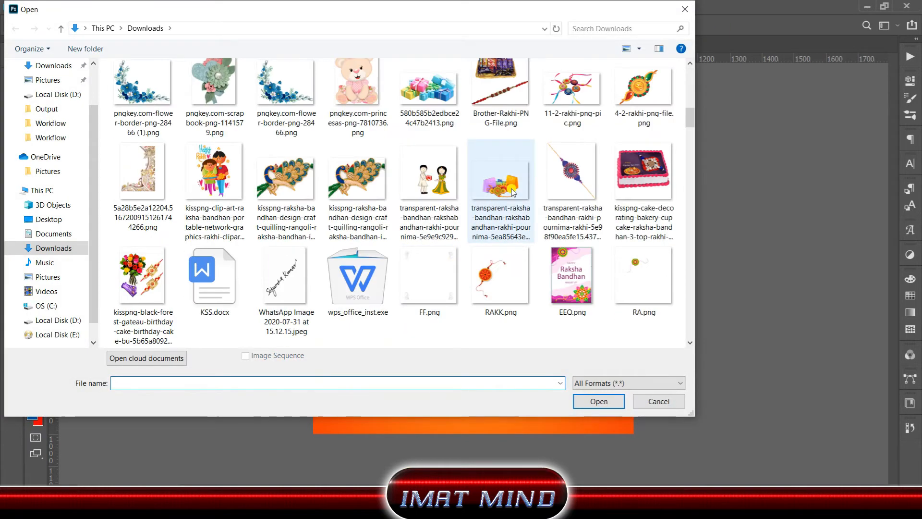
left_click(505, 185)
left_click(571, 188, "ctrl")
key("Return")
left_click(370, 44)
left_click_drag(432, 315, 484, 345)
left_click_drag(664, 213, 495, 322)
left_click(595, 25)
Step: Bring the blue rakhi into the poster, scale it down and place it in the canvas's upper-right corner
left_click(563, 43)
left_click_drag(488, 255, 594, 165)
key("ctrl+minus")
left_click_drag(616, 267, 591, 232)
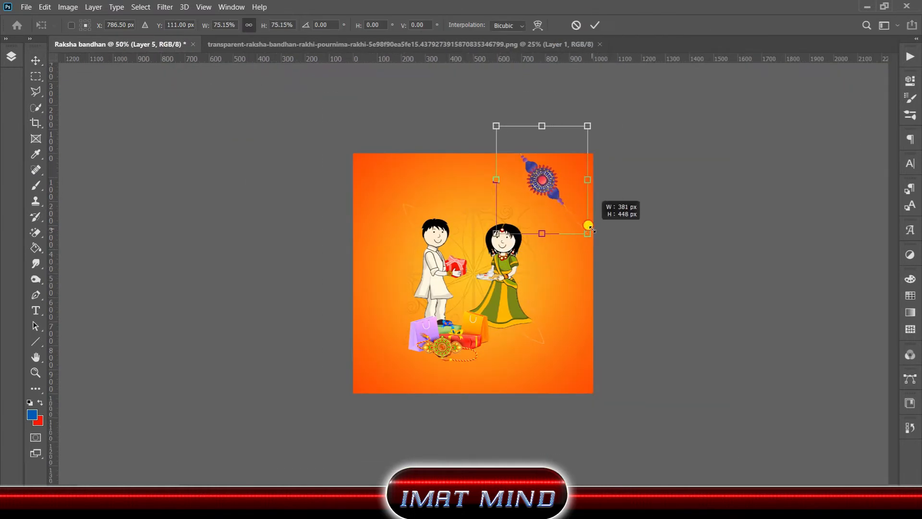
left_click_drag(548, 179, 570, 184)
left_click(595, 25)
left_click(599, 44)
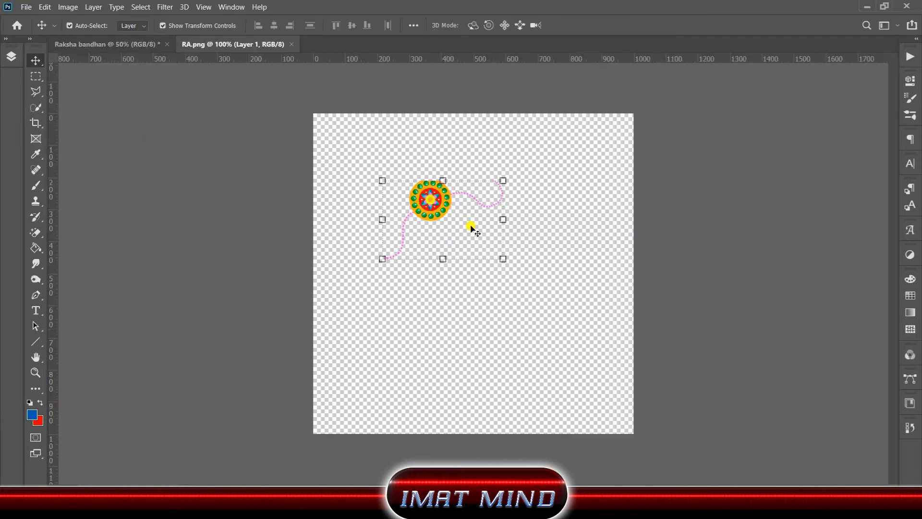
Step: Place the round rakhi from RA.png in the poster's upper-left corner and the blue flower border in its lower-left corner
left_click_drag(436, 205, 389, 176)
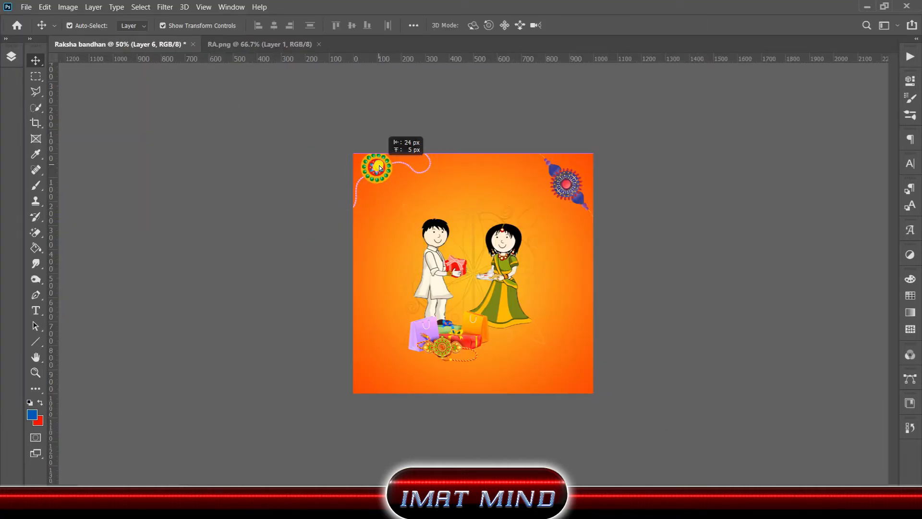
key("ctrl+plus")
key("ctrl+plus")
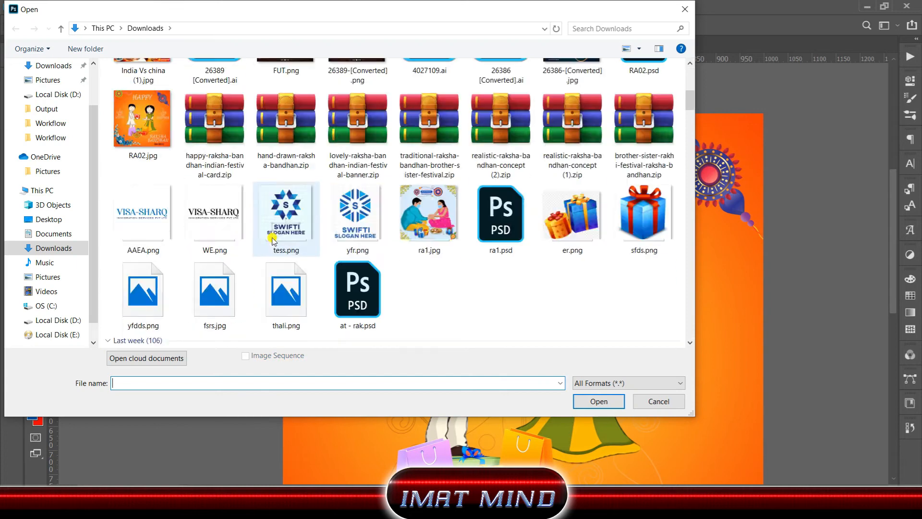
scroll(411, 206, "down", 5)
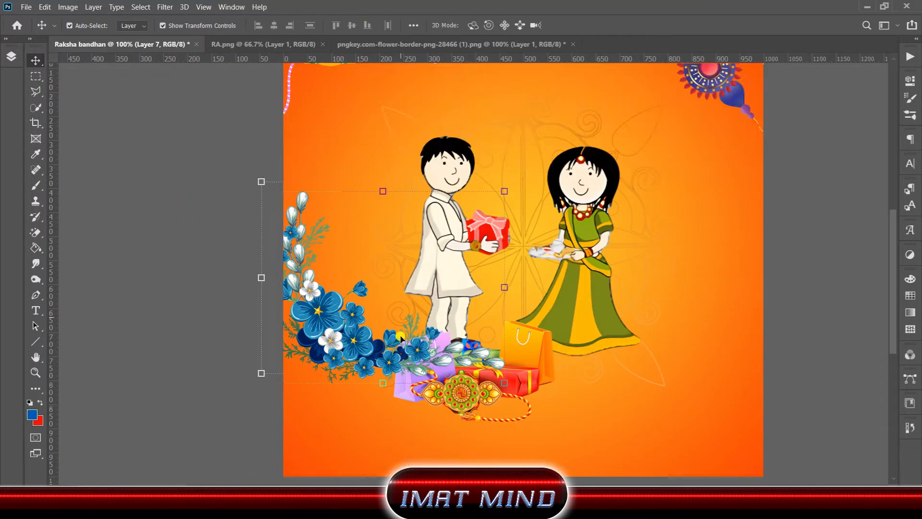
scroll(401, 338, "down", 3)
left_click_drag(333, 262, 355, 365)
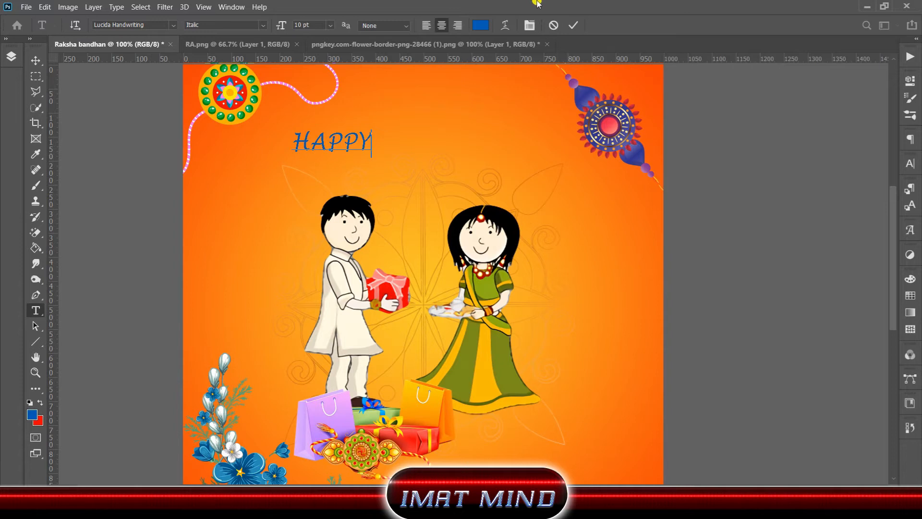
Step: Add a HAPPY heading with three copies around the figures, and change the lower-right copy to RAKSHA BANDHAN
left_click(573, 25)
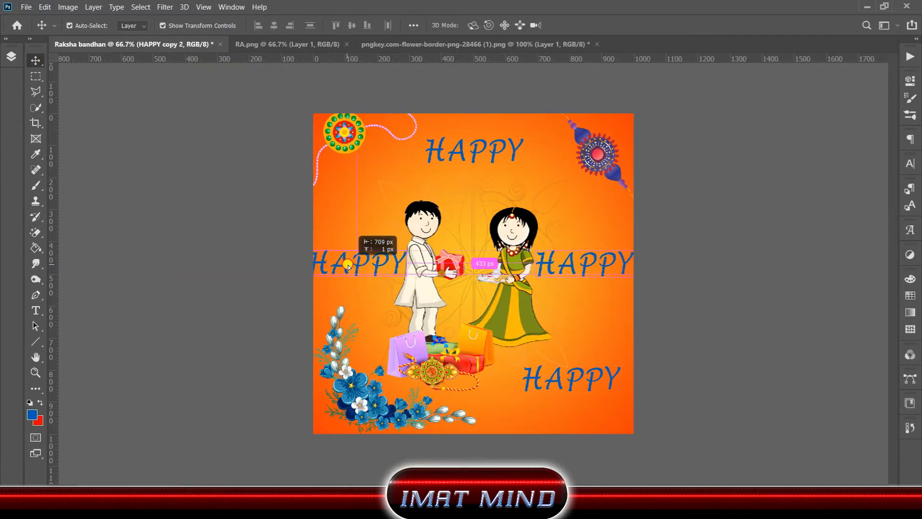
double_click(609, 374)
type("NDHAN")
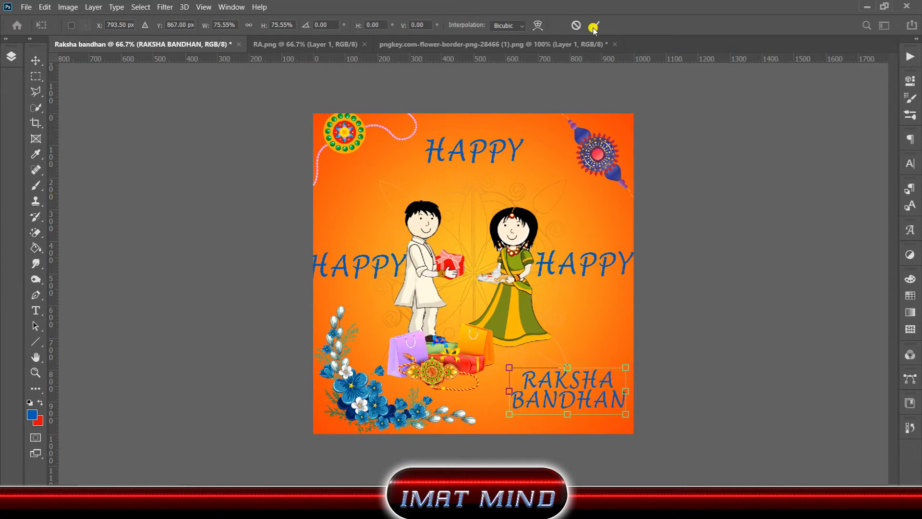
Step: Change the HAPPY copy beside the girl to I LOVE MY BROTHER on four lines and scale it down
double_click(618, 261)
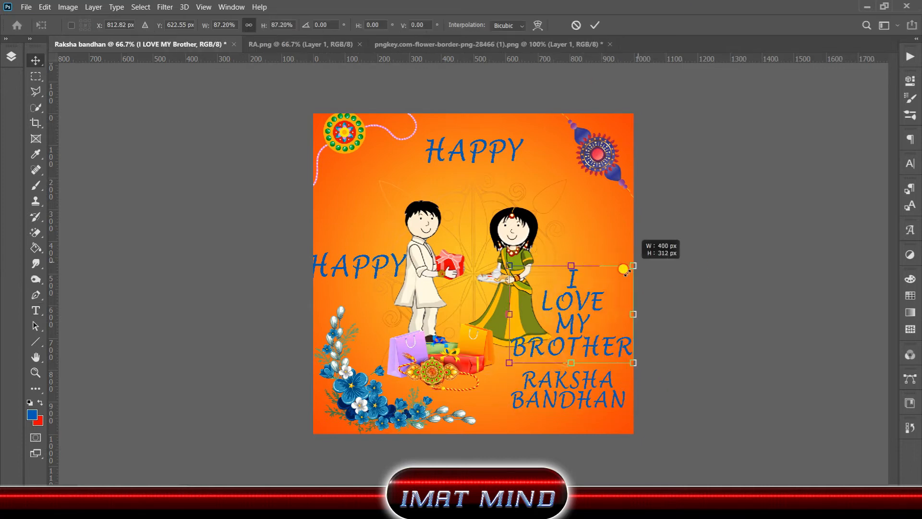
left_click_drag(642, 247, 618, 270)
Step: Change the HAPPY copy beside the boy to I LOVE MY SISTER on four lines, scaled down to fit beside him
double_click(384, 265)
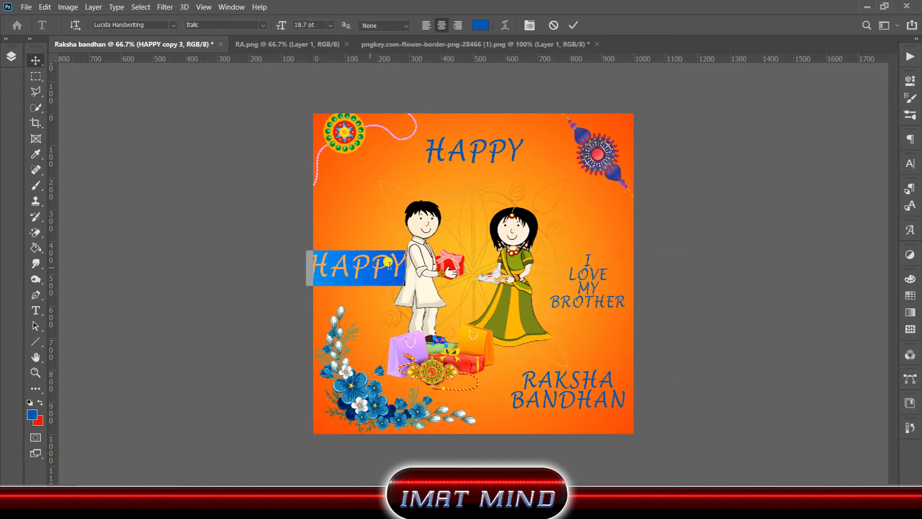
type("I")
key("Return")
type("LOVE")
key("ctrl+t")
left_click_drag(399, 251, 377, 243)
left_click_drag(350, 284, 352, 271)
key("Return")
Step: Move the I LOVE MY BROTHER text slightly upward and enlarge and recentre the HAPPY heading
left_click_drag(574, 276, 579, 262)
left_click(687, 292)
left_click_drag(524, 166, 541, 178)
left_click_drag(485, 157, 476, 159)
key("Return")
Step: Add the text 3rd Aug in 10 pt Lucida Handwriting Italic, centred above the HAPPY heading
left_click(785, 237)
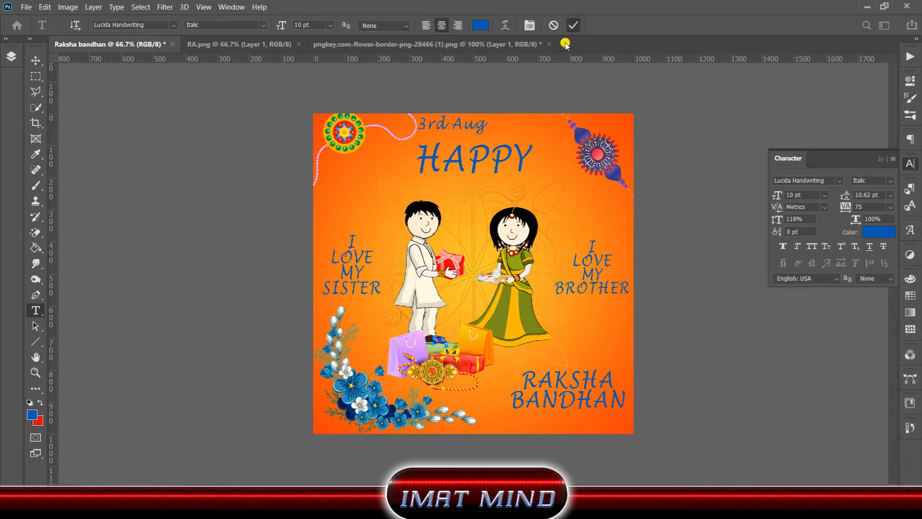
key("ctrl+Return")
key("v")
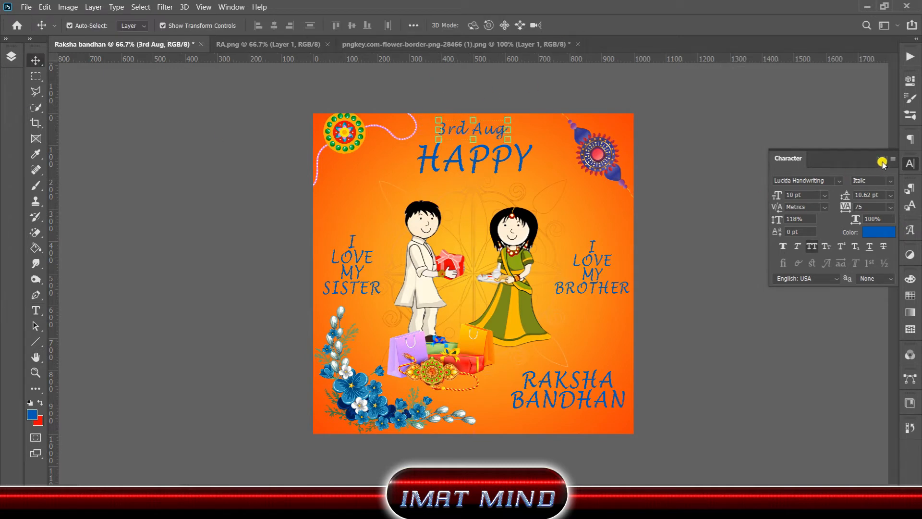
left_click(882, 160)
left_click(735, 163)
Step: Apply a radial, near-white Gradient Overlay at 100% opacity and 100% scale to the HAPPY text
left_click(461, 157)
left_click(12, 56)
left_click(64, 452)
left_click(89, 416)
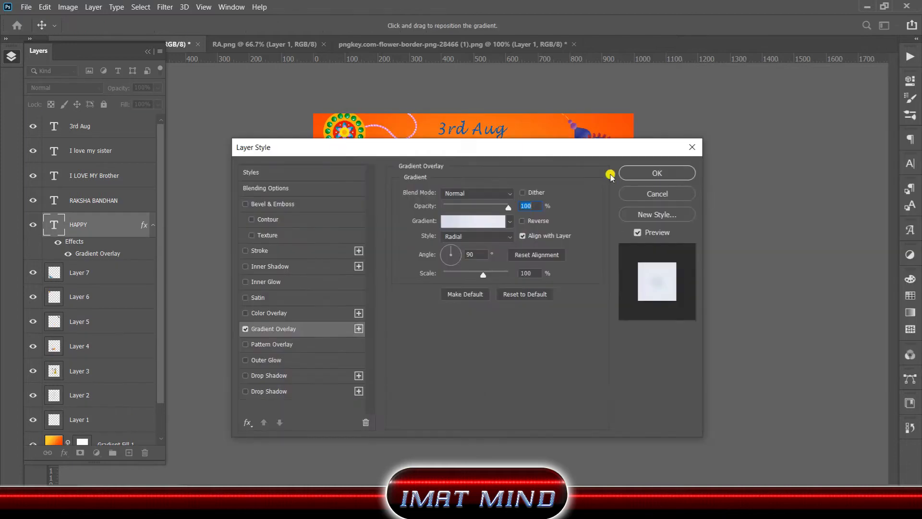
left_click(653, 180)
Step: Copy the HAPPY layer style onto the RAKSHA BANDHAN, I LOVE MY BROTHER, I LOVE MY SISTER and 3rd Aug text layers
right_click(98, 225)
left_click(132, 404)
right_click(97, 200)
left_click(132, 413)
right_click(84, 177)
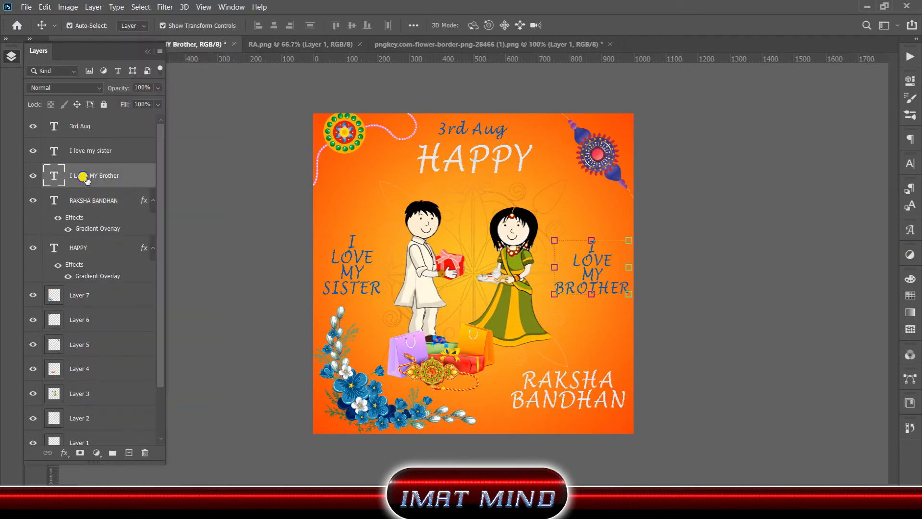
left_click(127, 412)
right_click(79, 151)
left_click(128, 412)
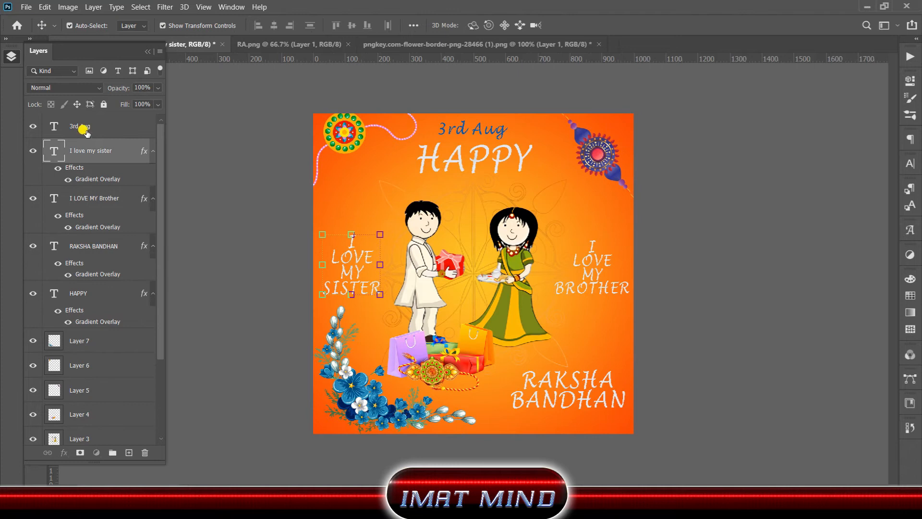
right_click(85, 130)
left_click(128, 411)
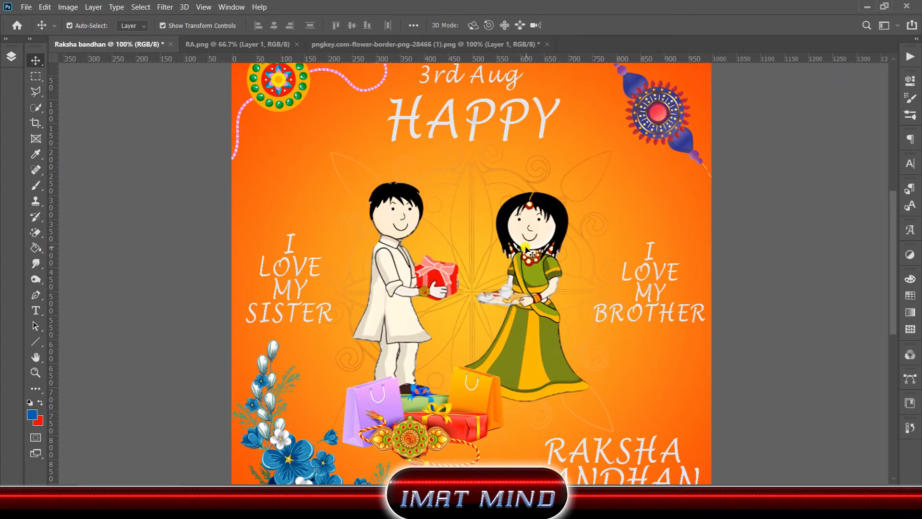
scroll(526, 249, "down", 3)
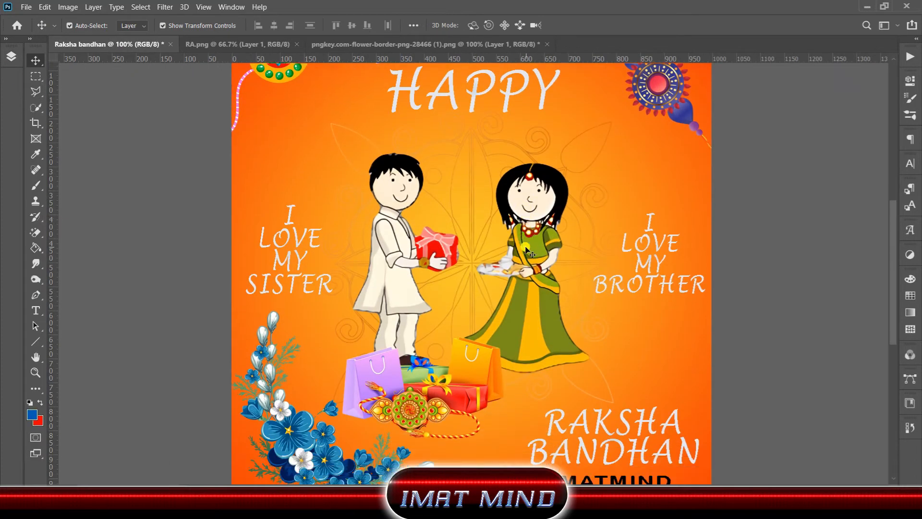
scroll(526, 249, "down", 2)
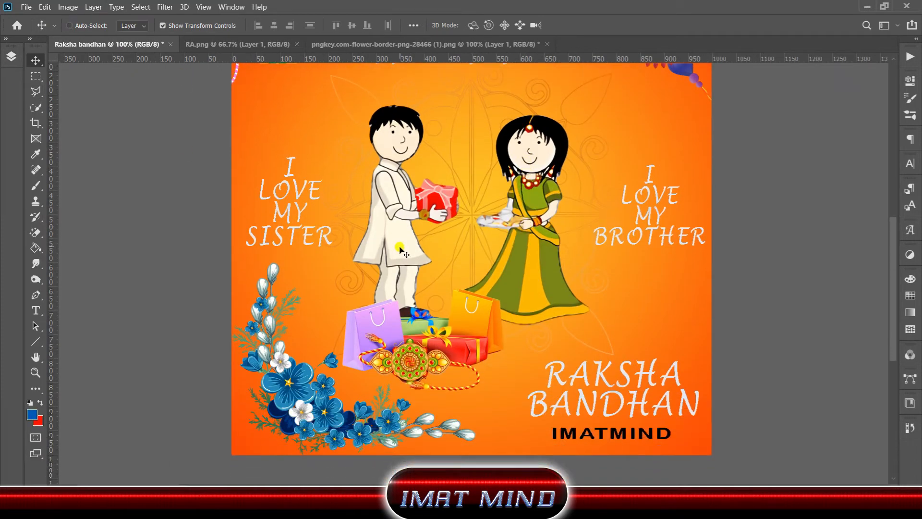
key("ctrl+0")
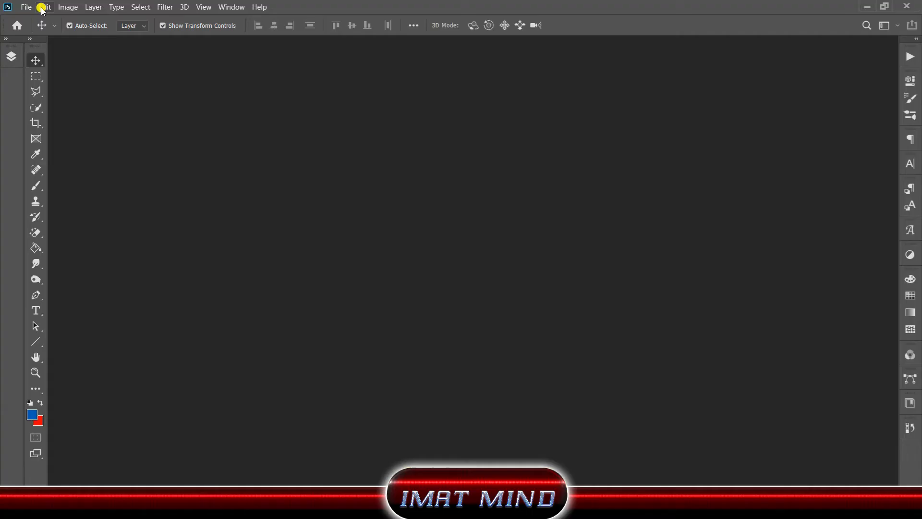
Step: Create a new 1000 × 1000 pixel document named RAKHI with a white background
left_click(27, 6)
left_click(27, 18)
type("RAKHI")
key("Return")
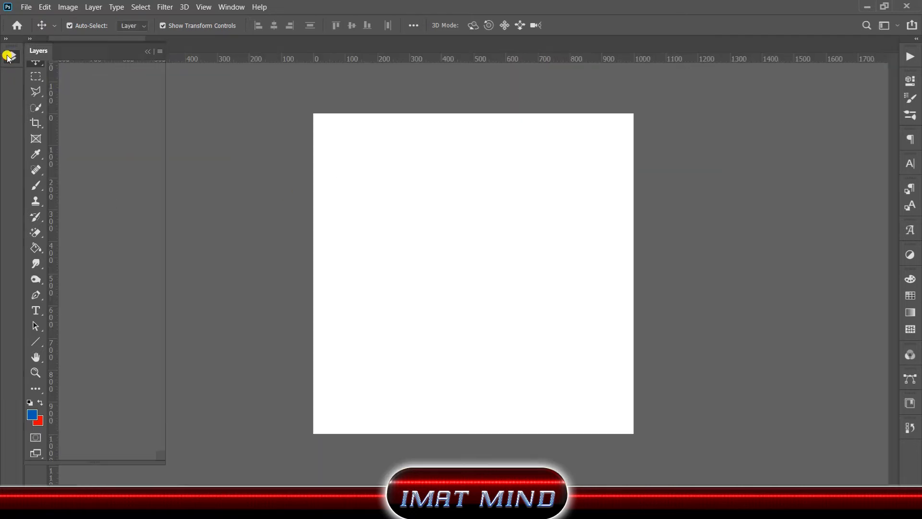
Step: Add a gradient fill layer using the second preset, yellow to pale orange, from the Oranges group
left_click(8, 56)
left_click(97, 452)
left_click(150, 257)
left_click(313, 135)
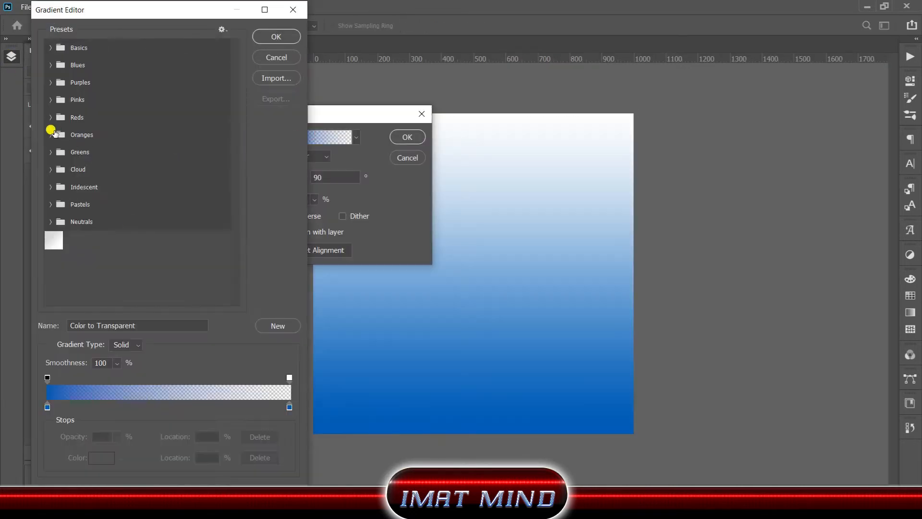
left_click(65, 134)
left_click(85, 153)
Step: Change the gradient's end color stop at location 100% to a strong red
double_click(289, 407)
left_click(772, 64)
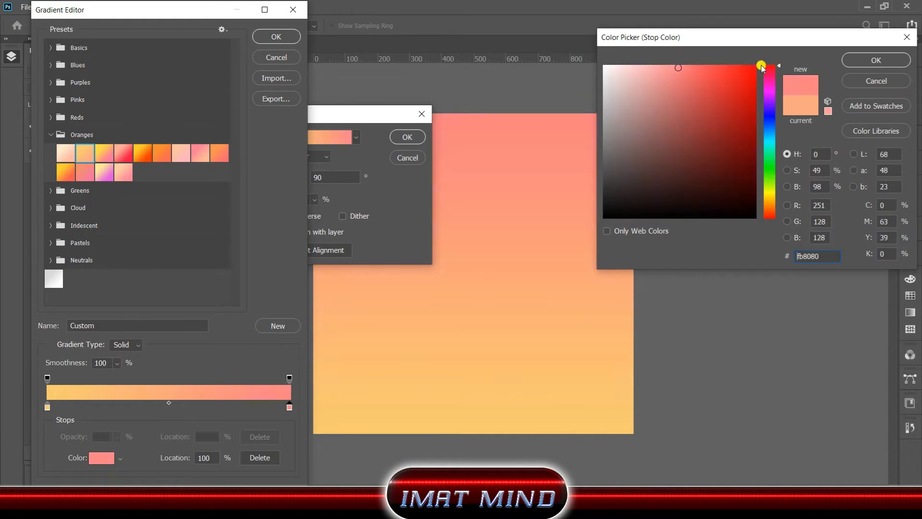
left_click(754, 67)
left_click(875, 61)
Step: Change the gradient's start color stop at location 0% to a lighter coral red and apply the gradient fill
double_click(47, 406)
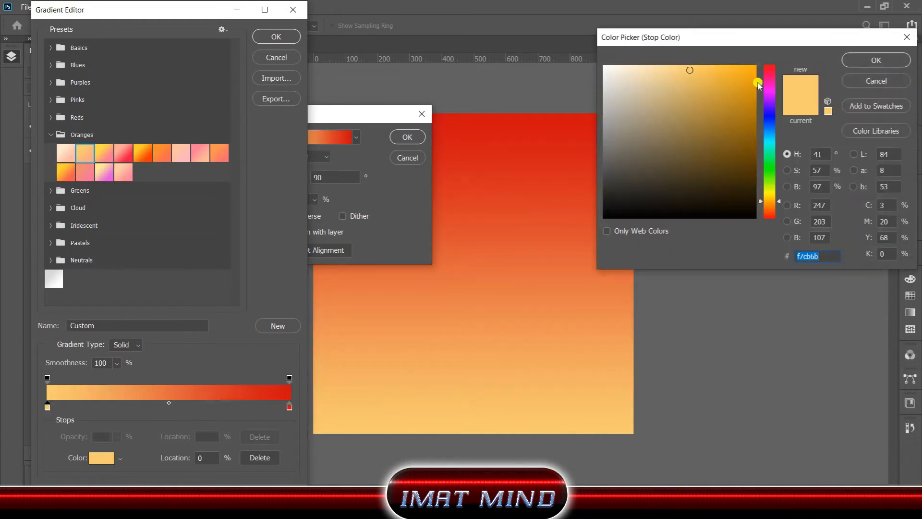
left_click(770, 65)
left_click(739, 75)
left_click(719, 90)
left_click(710, 85)
left_click(876, 60)
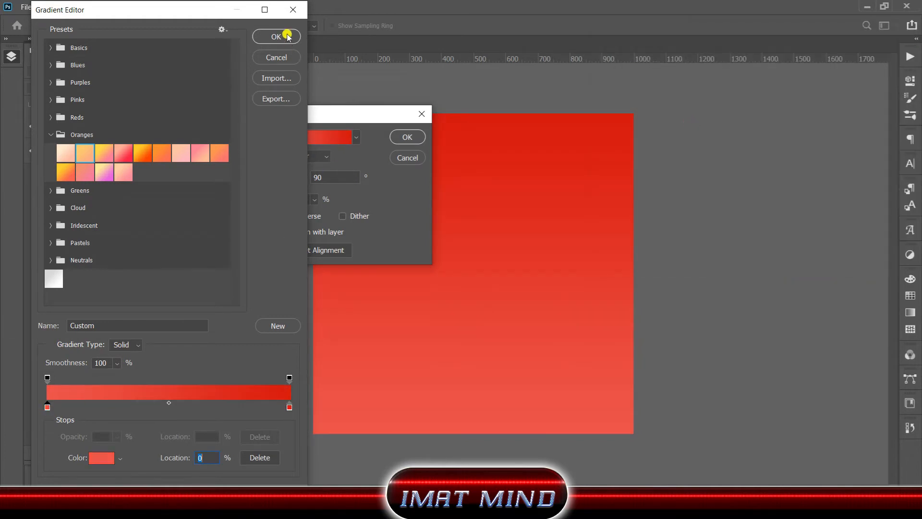
left_click(283, 36)
key("Return")
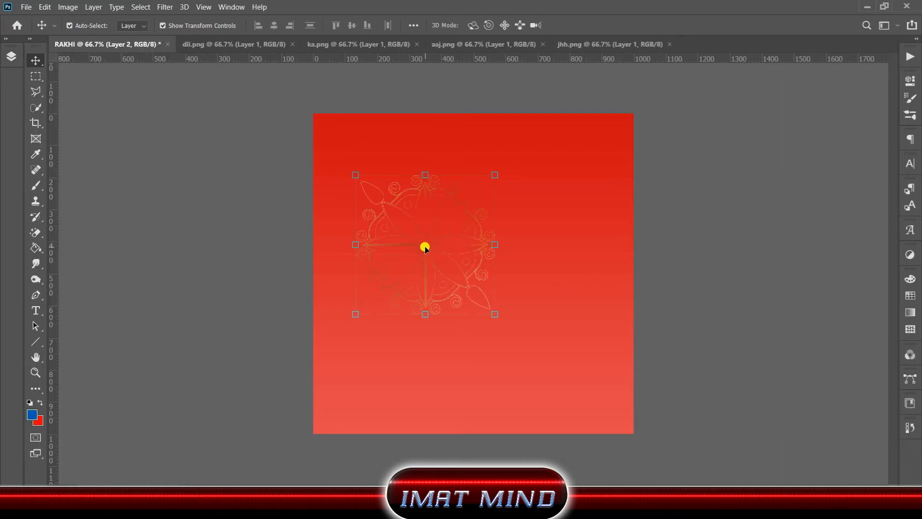
Step: Position the mandala ornament in the canvas's upper-left corner and lock the gradient fill layers
left_click_drag(426, 247, 385, 200)
key("Return")
left_click(11, 57)
left_click_drag(425, 245, 401, 193)
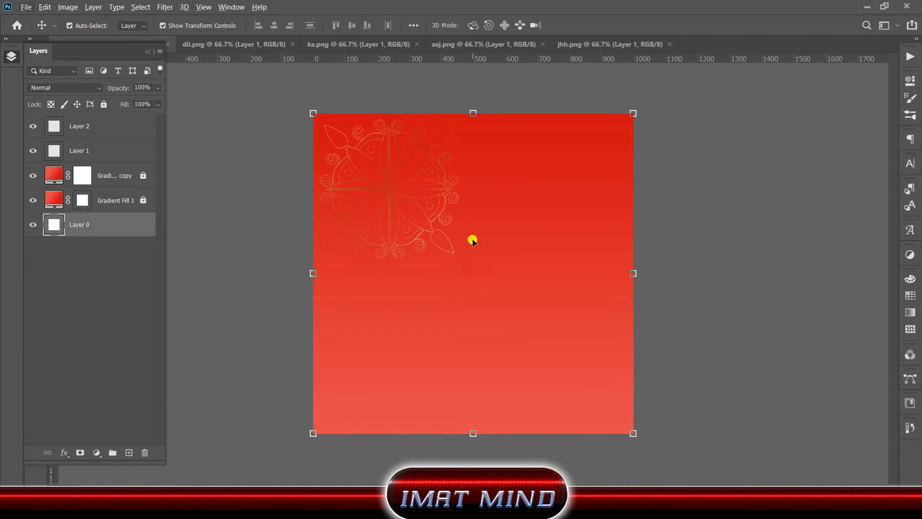
Step: Duplicate the mandala ornament, enlarge the copy and place it in the canvas's lower-right corner
left_click(422, 232)
key("ctrl+v")
left_click_drag(543, 344, 582, 386)
left_click_drag(543, 345, 598, 397)
key("Return")
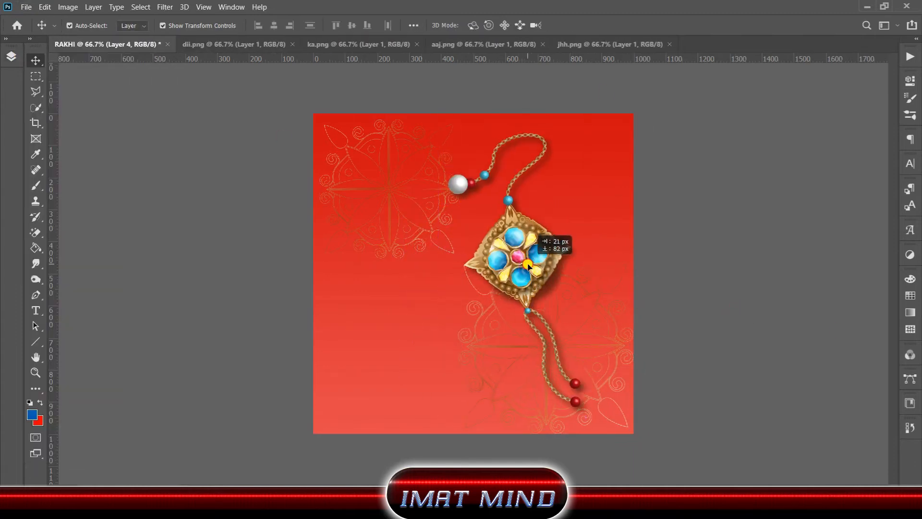
Step: Scale the jewelled rakhi to about 110% and place it right of centre across the canvas's full height
left_click_drag(519, 231, 528, 253)
left_click_drag(601, 412, 609, 438)
left_click_drag(525, 266, 530, 270)
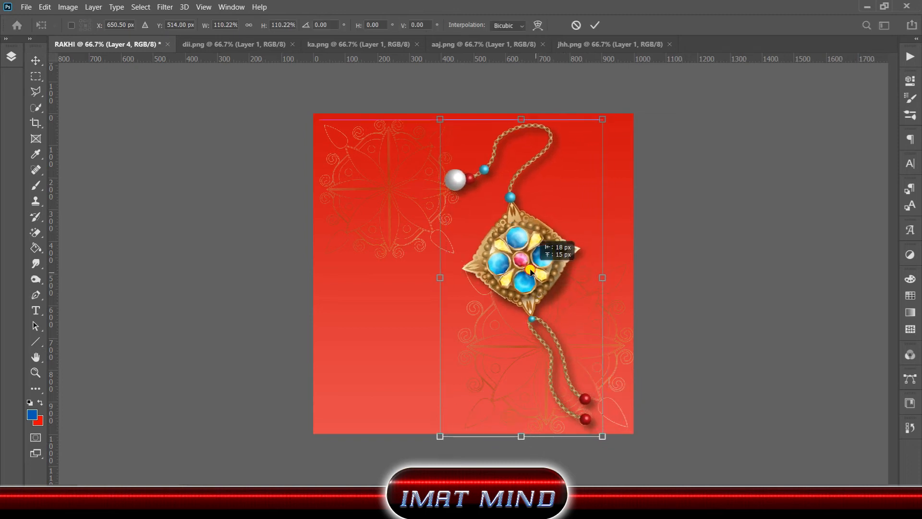
left_click(594, 25)
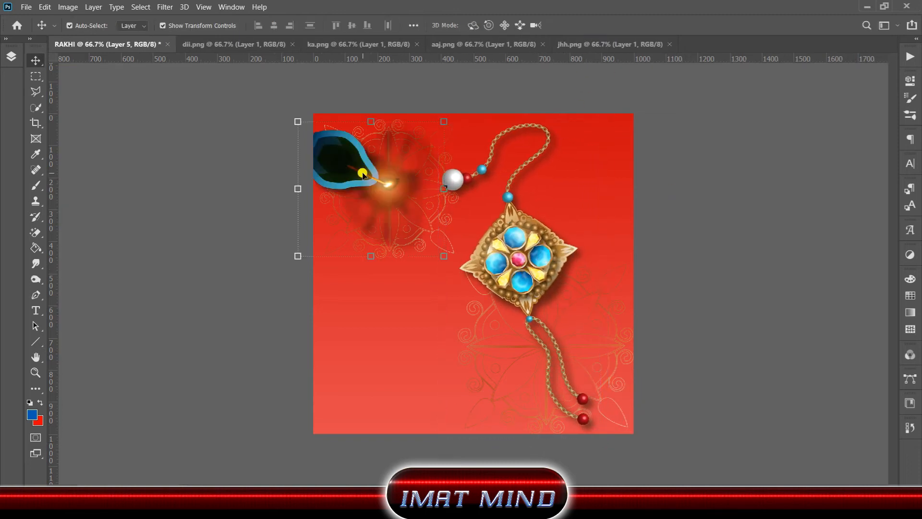
Step: Duplicate the oil lamp and rotate the copy so its flame points up, placed at the canvas's bottom edge left of centre
left_click_drag(324, 175, 427, 397)
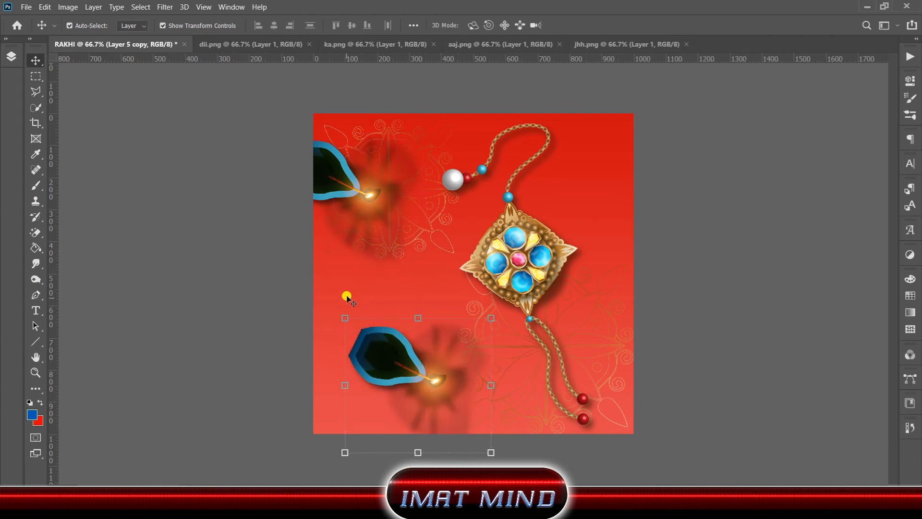
left_click_drag(332, 306, 330, 411)
left_click_drag(352, 459, 346, 453)
left_click_drag(419, 374, 449, 386)
left_click(591, 27)
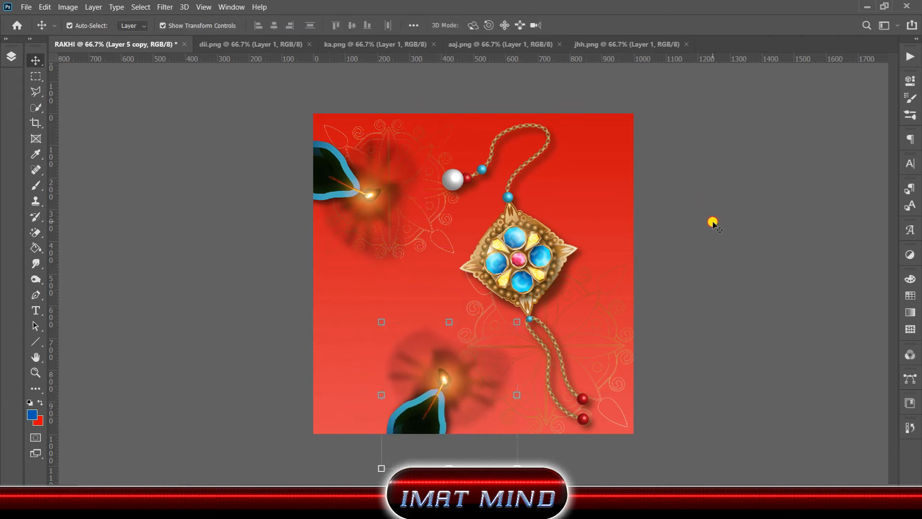
Step: Bring the marigold from aaj.png into the poster, scale it to about 67% and place it near the lower-right edge
left_click(579, 44)
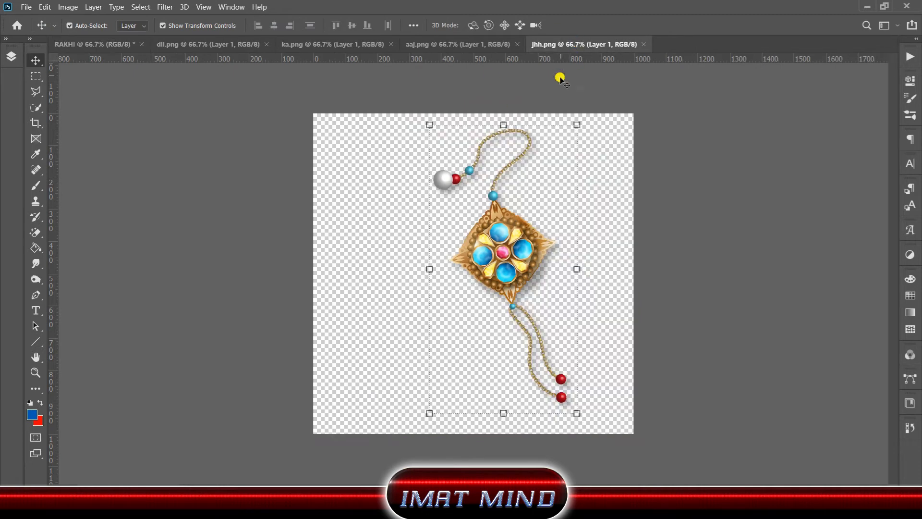
left_click(454, 46)
left_click_drag(555, 233, 618, 353)
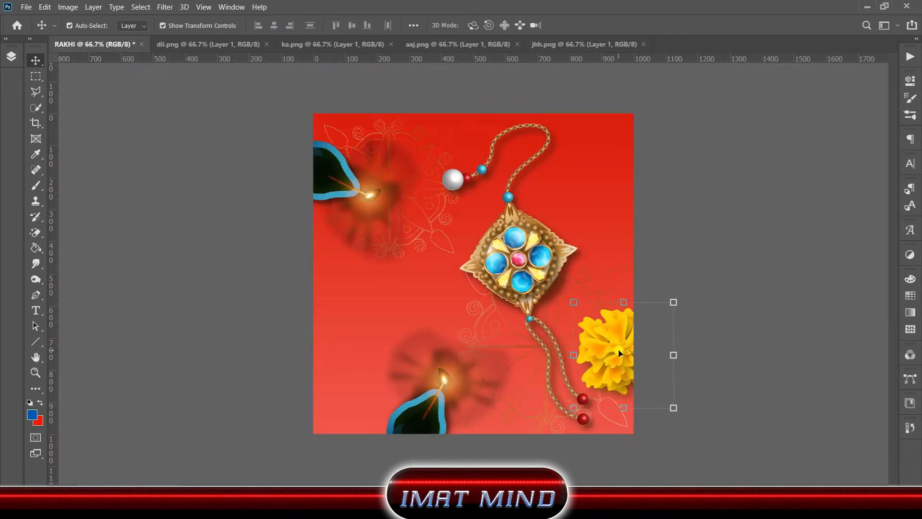
left_click_drag(672, 300, 640, 323)
left_click_drag(610, 361, 603, 354)
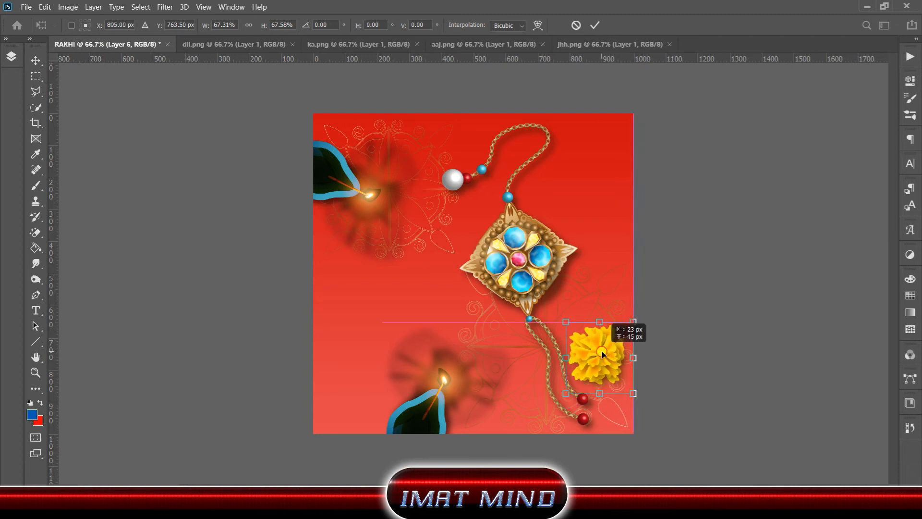
key("Return")
Step: Nudge the rakhi slightly left and place smaller marigold copies in the space to its right
left_click_drag(529, 278, 503, 278)
left_click_drag(609, 360, 609, 253)
key("ctrl+t")
left_click_drag(632, 211, 564, 157)
key("Return")
Step: Place another marigold copy in the canvas's upper-right corner, then enlarge both it and the lower-right marigold
left_click_drag(588, 134, 608, 122)
left_click_drag(578, 146, 608, 147)
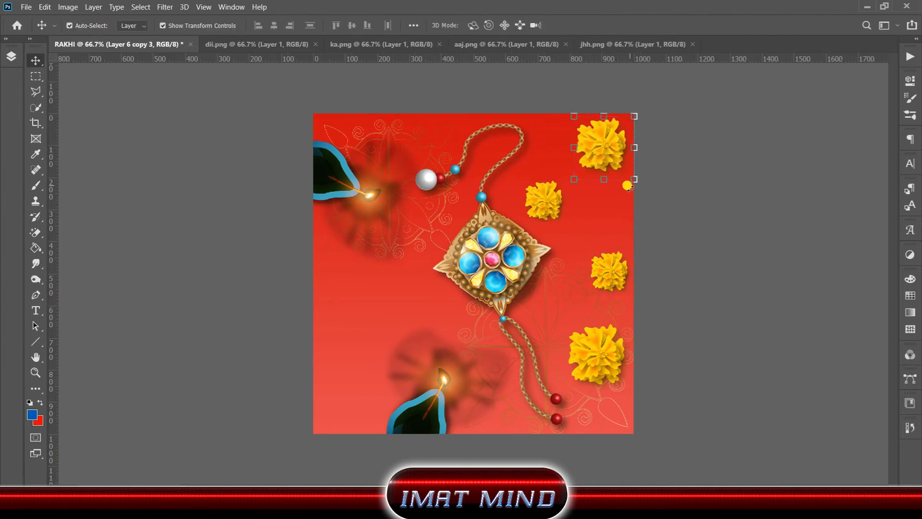
left_click_drag(628, 186, 650, 191)
left_click(596, 25)
left_click(629, 390)
key("ctrl+t")
key("Return")
Step: Duplicate the lower-right marigold to the top edge above the rakhi's pearl bead and scale the copy down
left_click_drag(598, 368, 409, 151, "alt")
left_click_drag(378, 190, 399, 167)
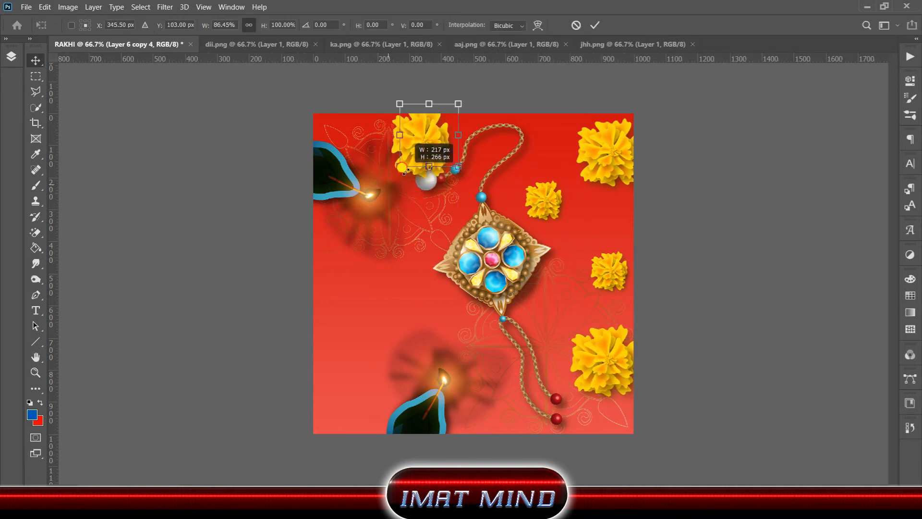
left_click(595, 25)
Step: Add the text HAPPY RAKSHA BANDHAN on three lines, scale it to about 162% and place it left of the rakhi
key("t")
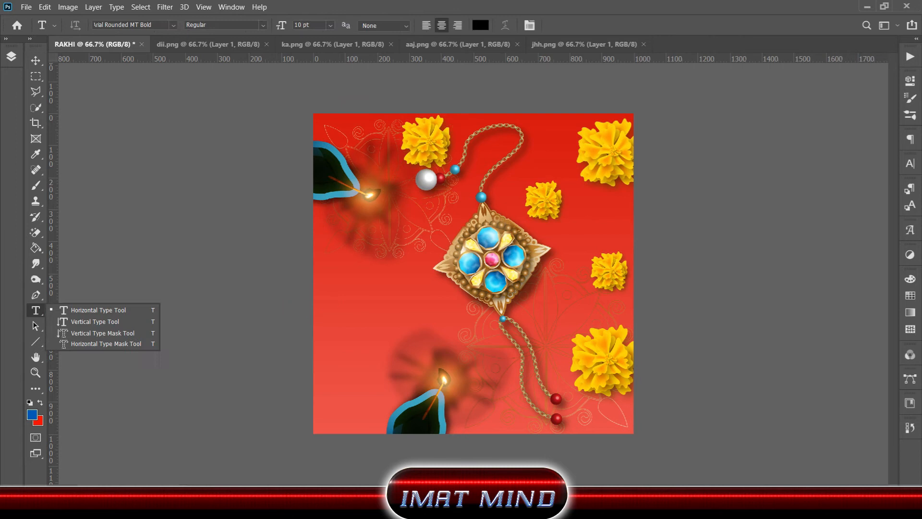
left_click(335, 308)
type("HAPPY")
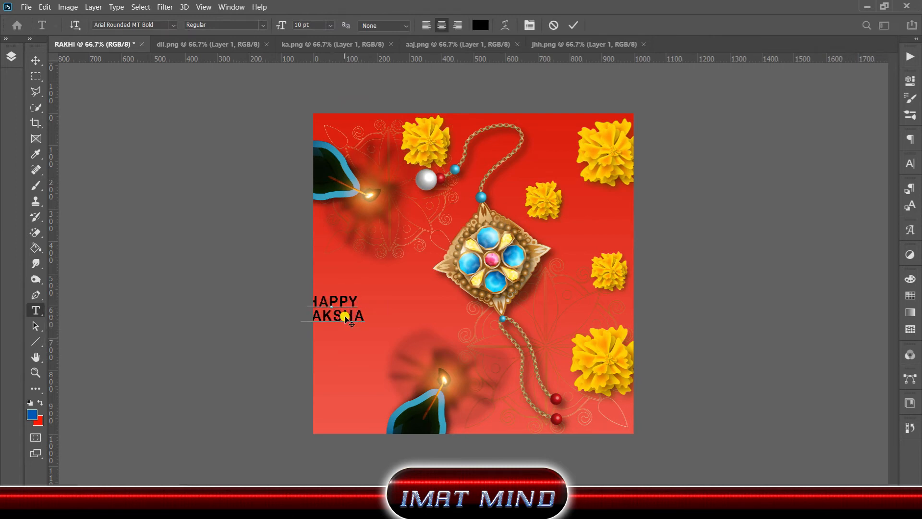
left_click(36, 56)
left_click_drag(342, 316, 455, 361)
left_click_drag(412, 323, 397, 310)
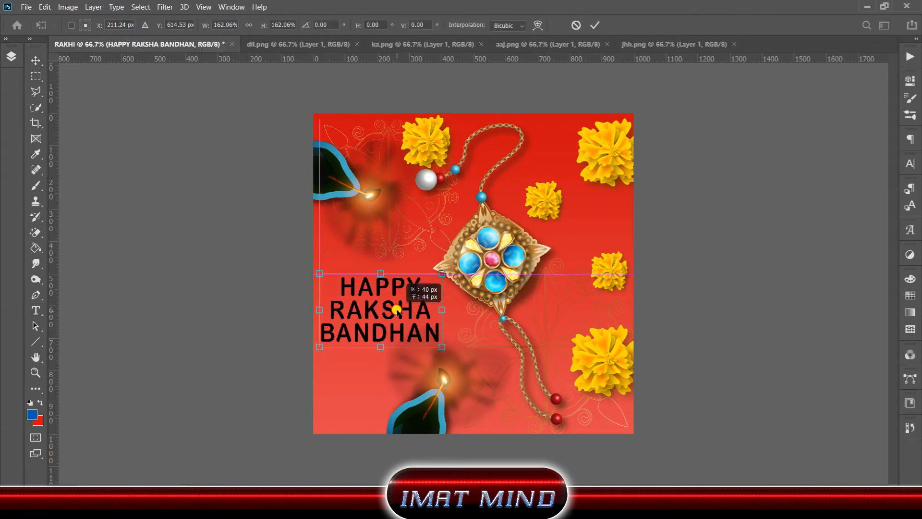
left_click(595, 25)
Step: Change the greeting text's font to Abril Fatface
double_click(381, 299)
left_click(172, 25)
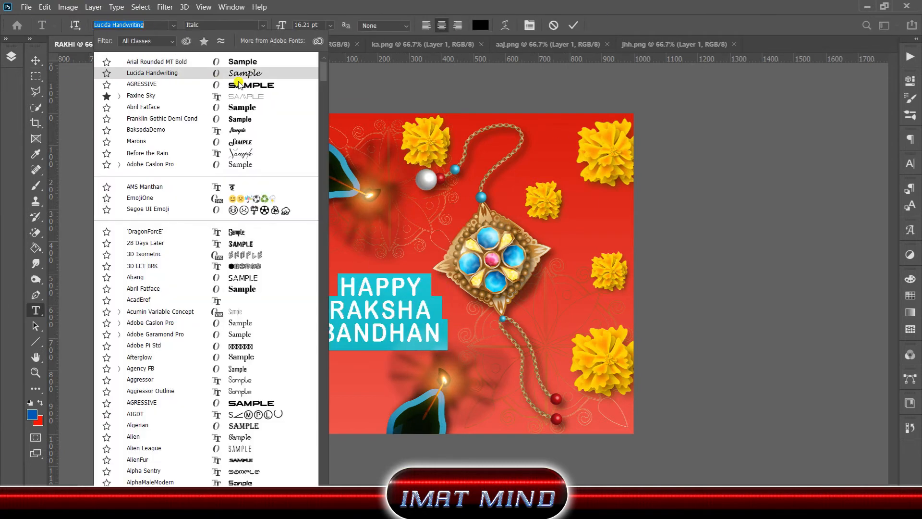
left_click(240, 107)
left_click(573, 25)
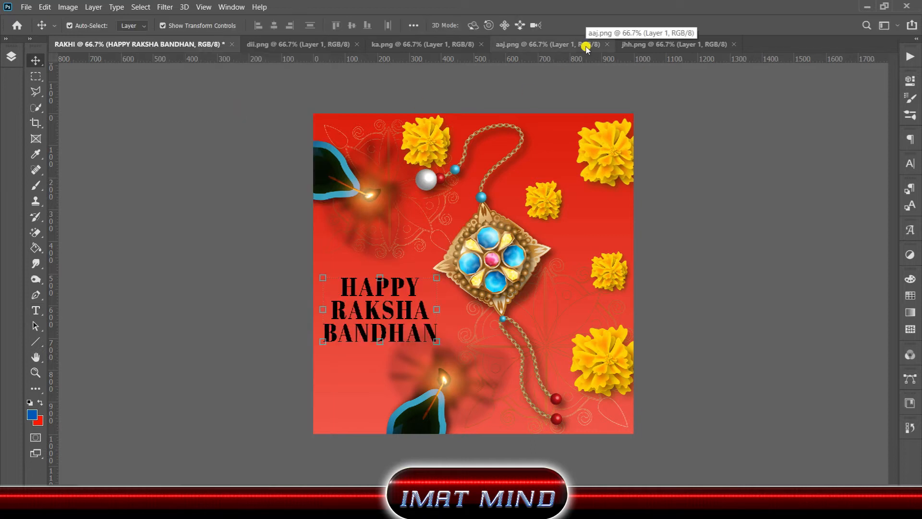
Step: Replace the greeting text's color overlay with a gradient overlay and set the gradient's end stop at 100% to tan d0a767
left_click(11, 56)
left_click(65, 453)
left_click(90, 411)
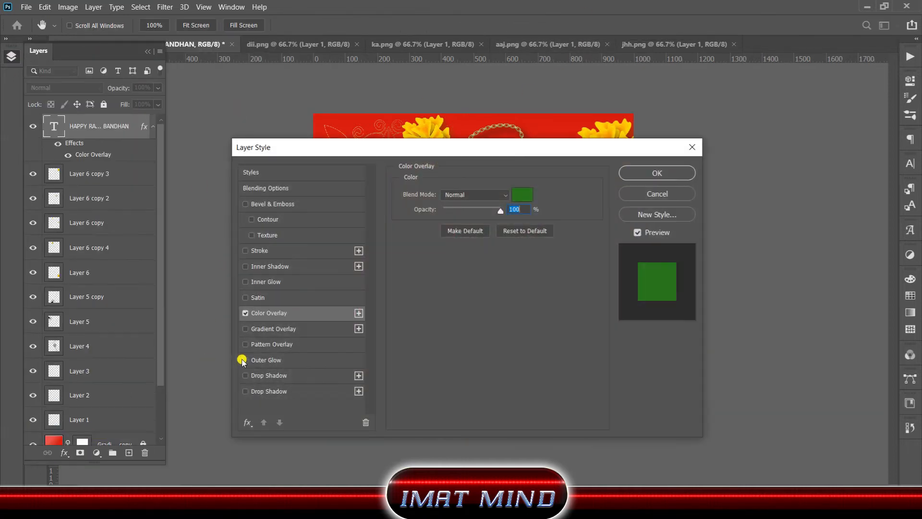
left_click_drag(518, 147, 919, 112)
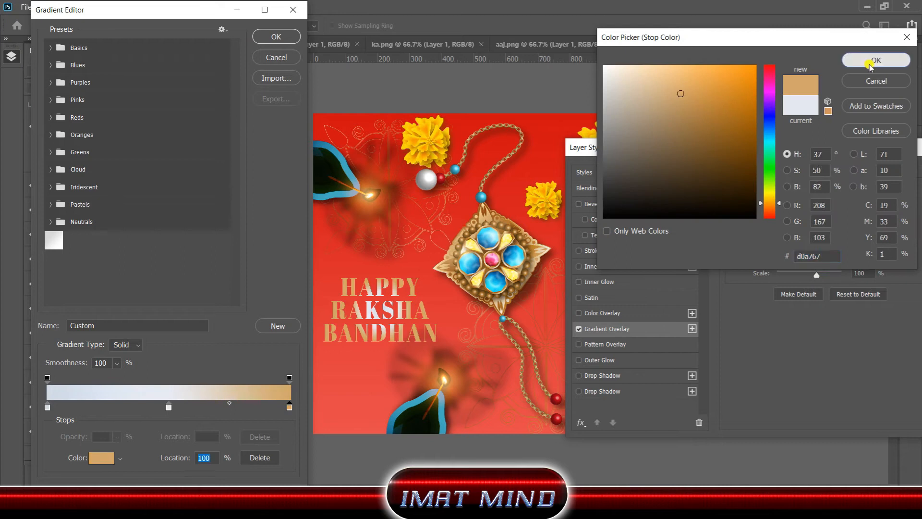
left_click(868, 60)
Step: Set the gradient overlay's start stop at 0% to pale beige, change the gradient style and apply it to the greeting text
double_click(47, 408)
left_click(456, 271)
left_click(454, 276)
left_click(445, 267)
left_click(875, 60)
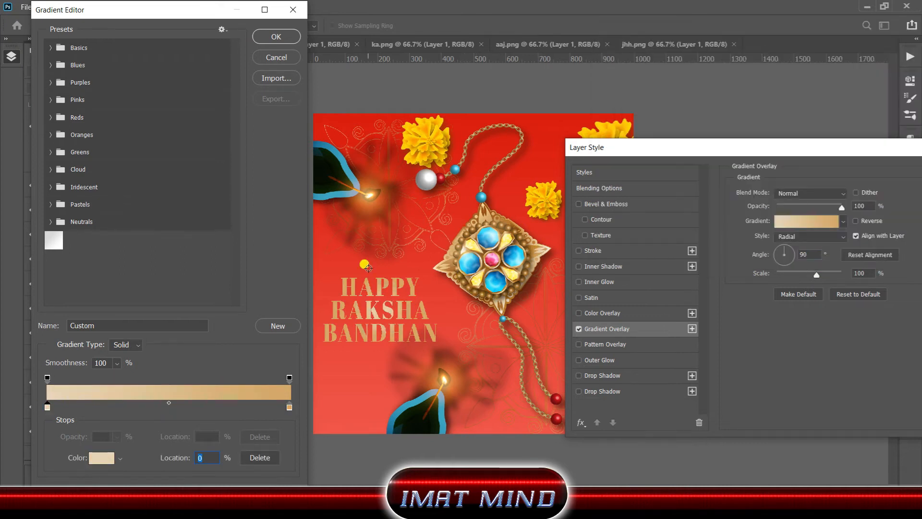
left_click(287, 37)
left_click(800, 237)
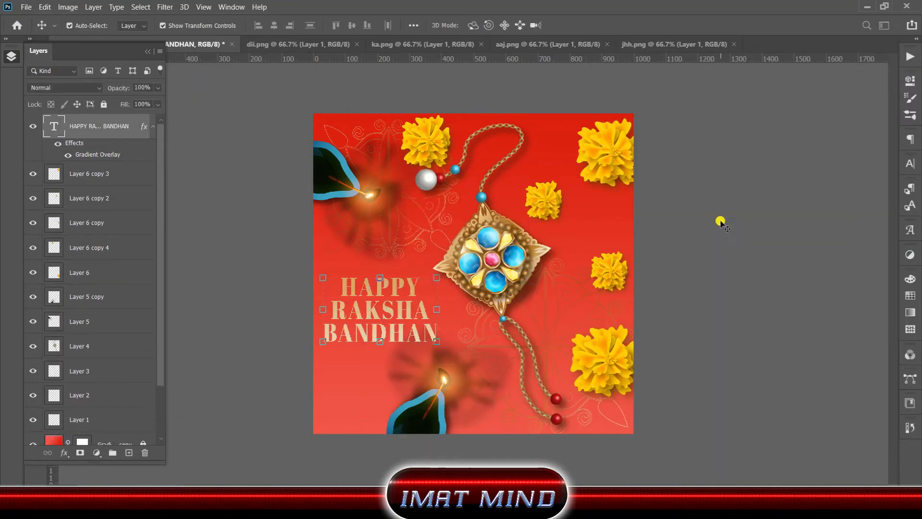
left_click(742, 320)
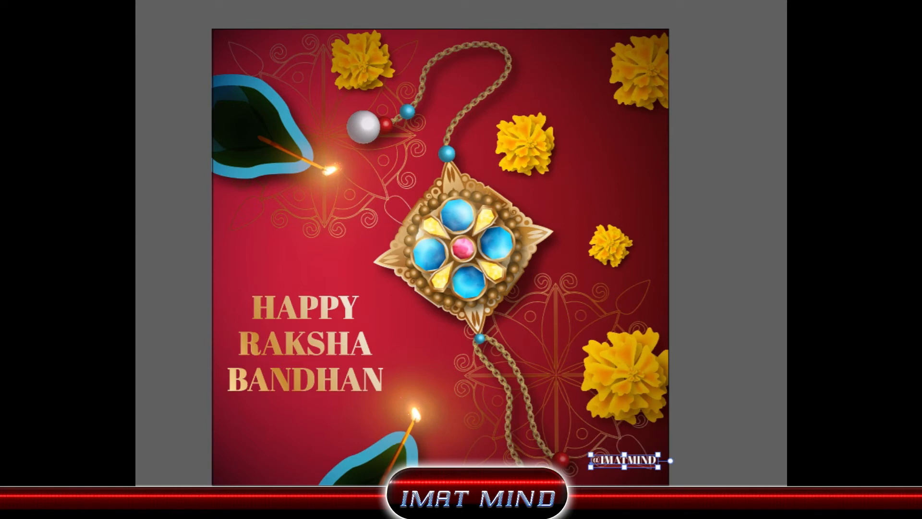
key("ctrl+t")
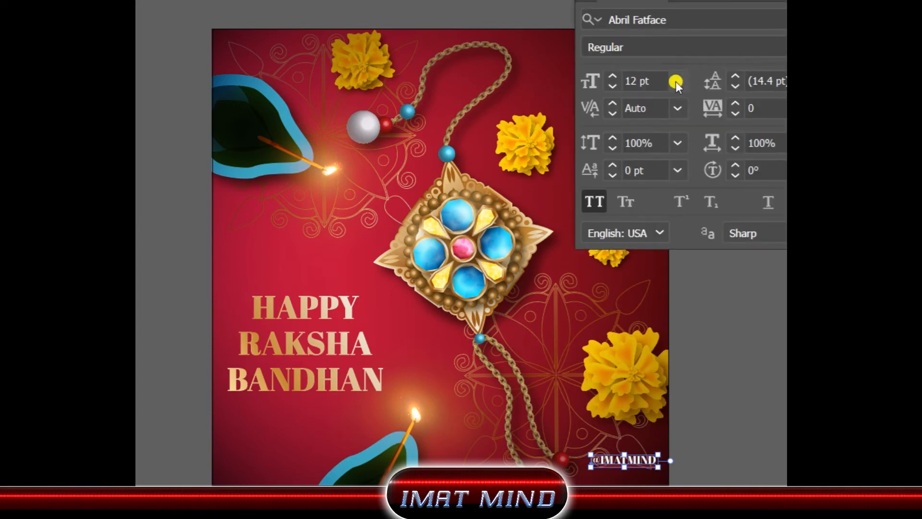
left_click(780, 20)
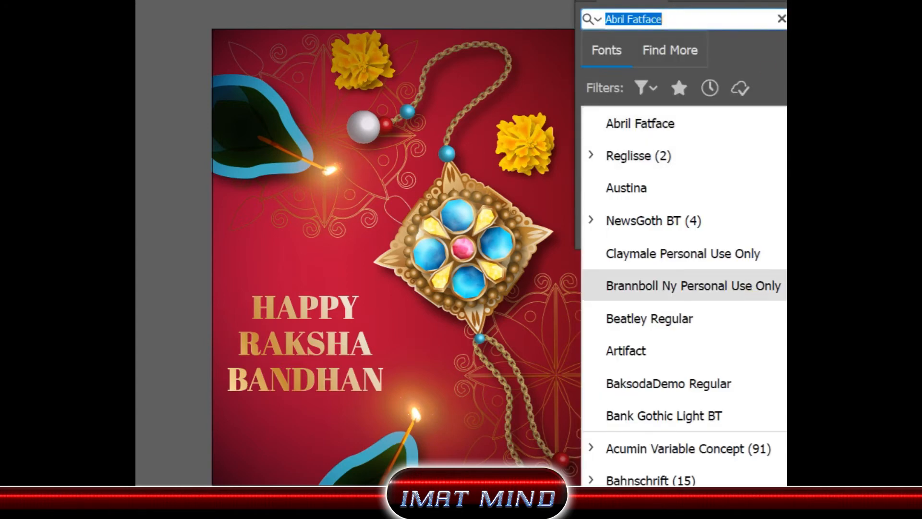
scroll(691, 285, "down", 1)
left_click(662, 319)
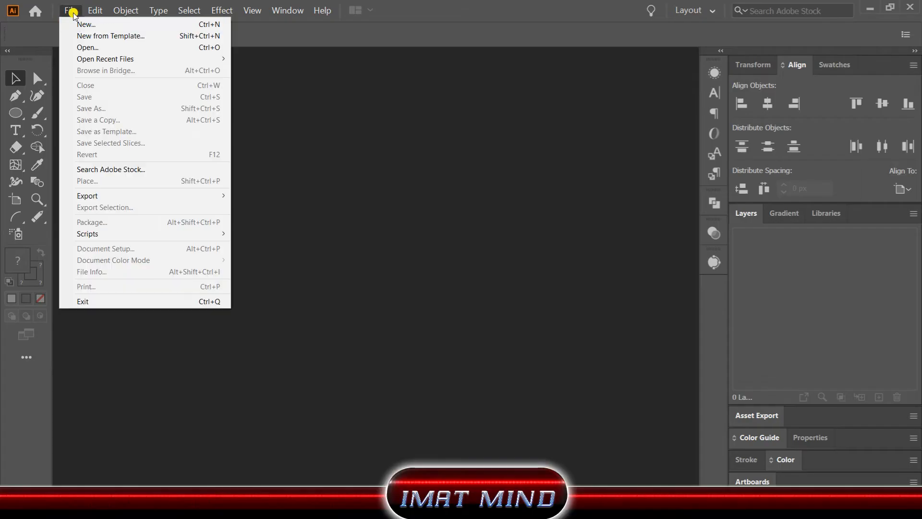
Step: Create a new 1000 × 1000 px RGB document and draw a large circle near the middle of the artboard
left_click(78, 25)
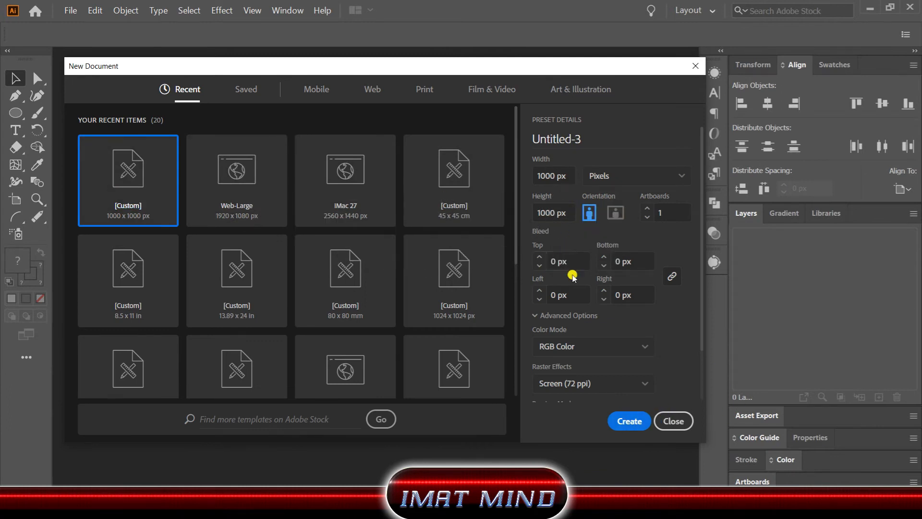
left_click(625, 418)
left_click(16, 112)
left_click_drag(296, 172, 493, 368)
Step: Apply a smooth Zig Zag distortion with a value of 25 to the circle
left_click(222, 11)
mouse_move(304, 117)
left_click(381, 194)
double_click(787, 206)
type("25")
left_click(728, 340)
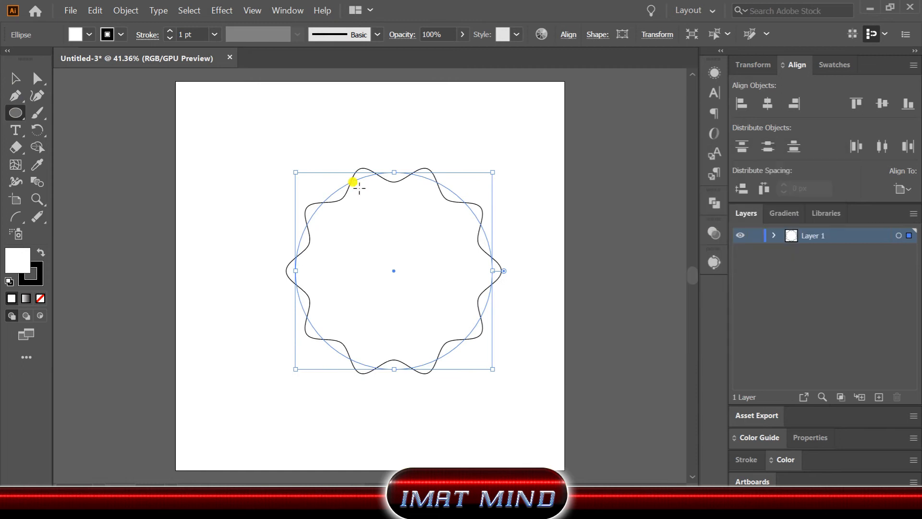
Step: Centre the wavy shape on the artboard and add a smaller copy inside it, centred on the same point
left_click(767, 103)
left_click(882, 103)
left_click(15, 78)
key("ctrl+c")
key("ctrl+f")
left_click_drag(469, 177, 430, 216)
left_click(767, 103)
left_click(882, 103)
left_click(566, 262)
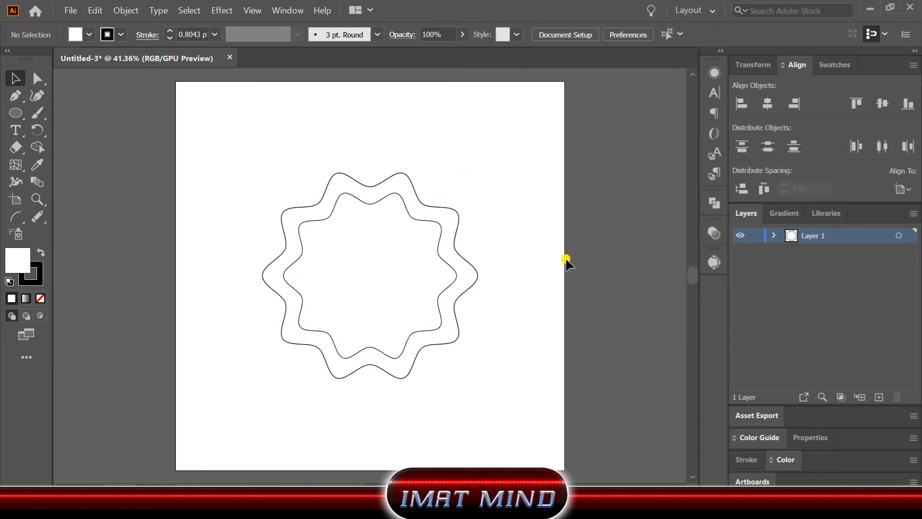
Step: Draw a plain circle slightly smaller than the inner wavy shape and centre it on the artboard
left_click(15, 113)
left_click_drag(269, 125, 409, 265)
left_click(767, 103)
left_click(882, 103)
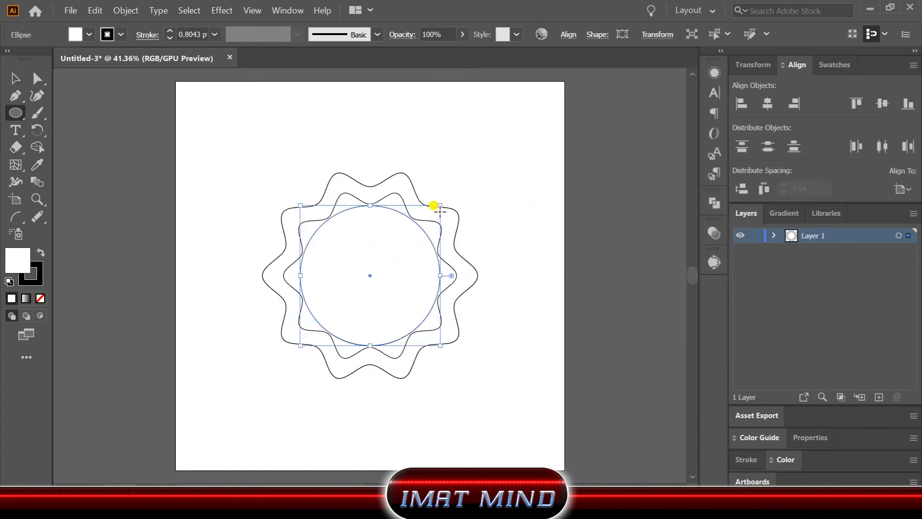
Step: Copy the plain circle in place, shrink the copy to 259 px across and centre it on the artboard
key("ctrl+c")
key("ctrl+f")
left_click_drag(440, 205, 401, 245)
left_click(767, 103)
left_click(881, 103)
Step: Remove the 259 px circle's fill and give it a heavier dashed stroke with butt caps and round joins
mouse_move(810, 131)
left_mouse_down()
mouse_move(617, 120)
mouse_move(627, 68)
mouse_move(676, 20)
left_mouse_up()
left_click(628, 250)
left_click(702, 314)
left_click(627, 211)
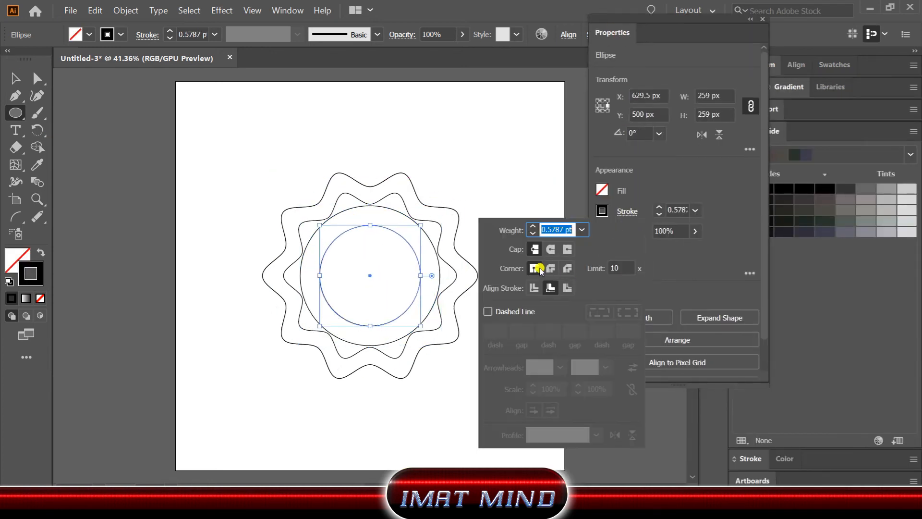
left_click(488, 312)
left_click(533, 227)
left_click(550, 248)
left_click(533, 233)
left_click(533, 232)
left_click(550, 268)
left_click(534, 249)
left_click(661, 253)
Step: Add a 198.5 px copy of the dashed circle inside it and centre the copy on the artboard
left_click_drag(421, 225, 396, 249)
mouse_move(715, 20)
left_mouse_down()
mouse_move(819, 189)
mouse_move(840, 199)
mouse_move(618, 50)
left_mouse_up()
left_click(796, 65)
left_click(768, 103)
left_click(882, 103)
Step: Thicken the inner dashed ring's stroke, and give the outer dashed ring a 13 pt stroke with round caps
left_click(562, 241)
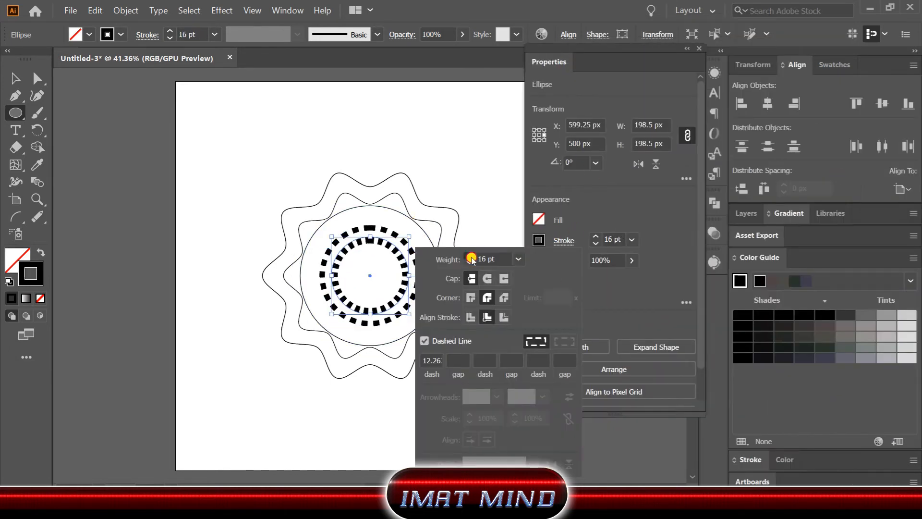
left_click(613, 292)
key("v")
left_click(415, 254)
left_click(595, 243)
left_click(565, 240)
left_click(468, 255)
left_click(487, 278)
left_click(624, 214)
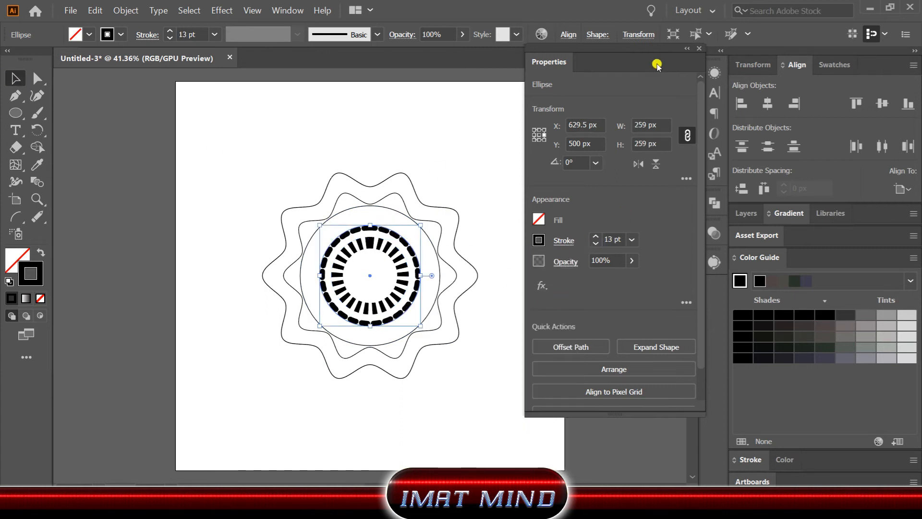
Step: Draw a dashed circle 88 px across inside the rings and centre it on the artboard
left_click_drag(656, 63, 872, 65)
left_click(595, 144)
left_click(12, 113)
left_click_drag(370, 275, 387, 292)
left_click(790, 65)
left_click(767, 103)
left_click(882, 103)
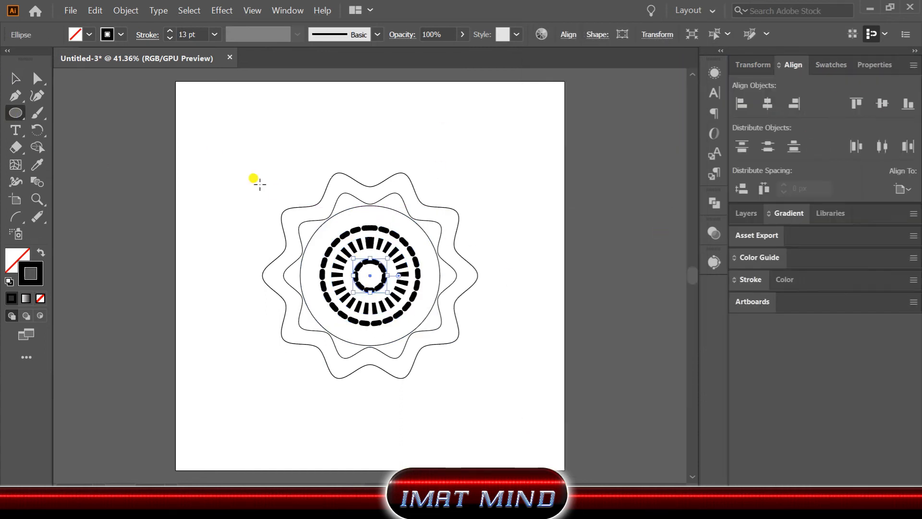
Step: Reduce the 88 px dashed circle's stroke weight to 6 pt
left_click_drag(875, 65, 634, 95)
left_click(687, 275)
left_click(687, 276)
left_click(687, 276)
left_click(687, 276)
left_click(687, 276)
left_click(687, 276)
left_click(687, 276)
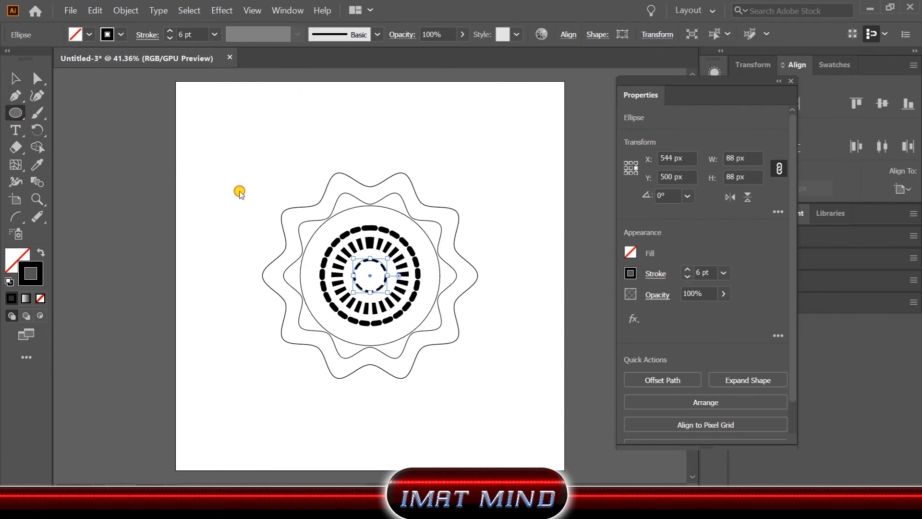
Step: Draw a 40 px circle at the common centre of the dashed rings
left_click(343, 292)
left_click(492, 307)
left_click(15, 78)
left_click(263, 151)
left_click(15, 113)
left_click_drag(370, 275, 378, 283)
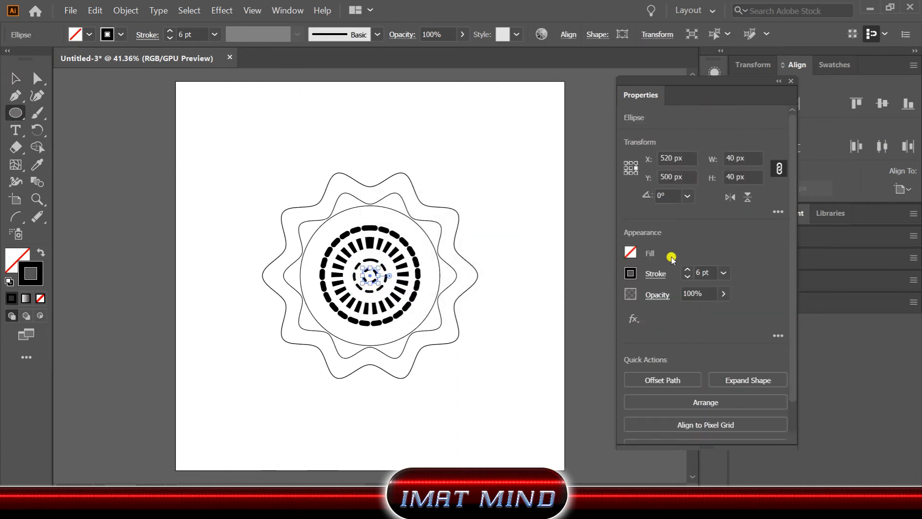
Step: Set the 40 px centre circle's stroke weight to 20 pt
left_click(655, 273)
left_click(562, 67)
left_click(563, 85)
left_click(563, 50)
left_click(779, 81)
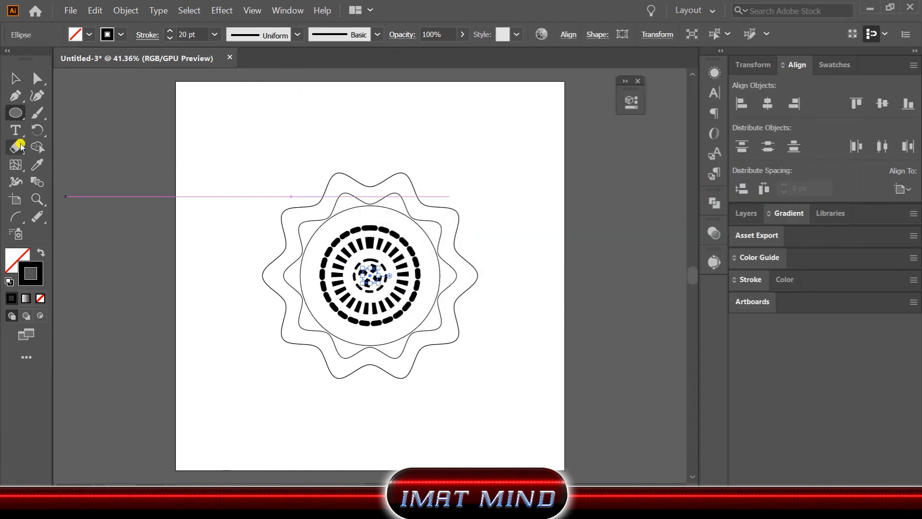
left_click(16, 79)
left_click(552, 257)
Step: Increase the inner wavy shape's stroke weight
left_click(282, 212)
left_click(631, 102)
left_click(505, 270)
left_click(624, 81)
left_click_drag(696, 81, 600, 74)
left_click(447, 275)
left_click(591, 268)
left_click(591, 263)
Step: Set the outer wavy shape's stroke weight to 10 pt
left_click(454, 216)
left_click(593, 265)
left_click(593, 268)
left_click(682, 74)
left_click(621, 250)
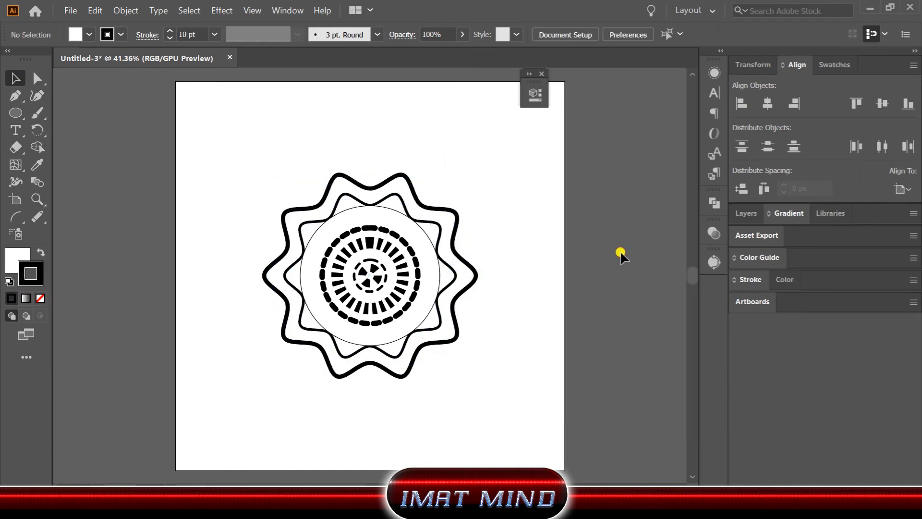
Step: Draw a curving thread path with the Pen tool from the artboard's lower-left edge up to the plain circle's left side
left_click(16, 96)
left_click(179, 391)
left_click_drag(248, 345, 257, 336)
left_click_drag(266, 330, 273, 325)
left_click_drag(278, 323, 291, 310)
left_click(291, 310)
left_click(296, 300)
left_click(302, 293)
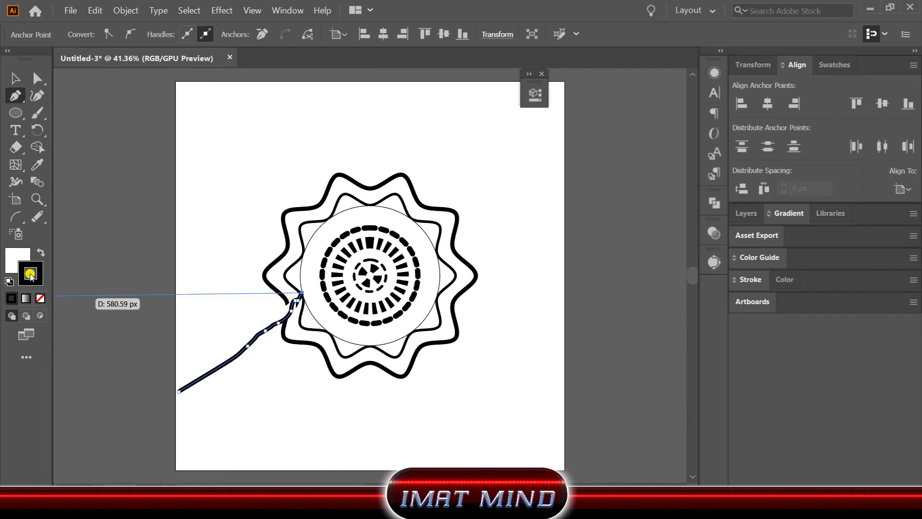
Step: Remove the thread path's fill and shift the path so it starts exactly on the artboard's left edge
left_click(17, 258)
left_click(40, 298)
left_click(15, 79)
left_click(290, 312)
Step: Duplicate the thread path to the rakhi's upper-right side and delete the copy's anchor points beyond the artboard edge
left_click(37, 79)
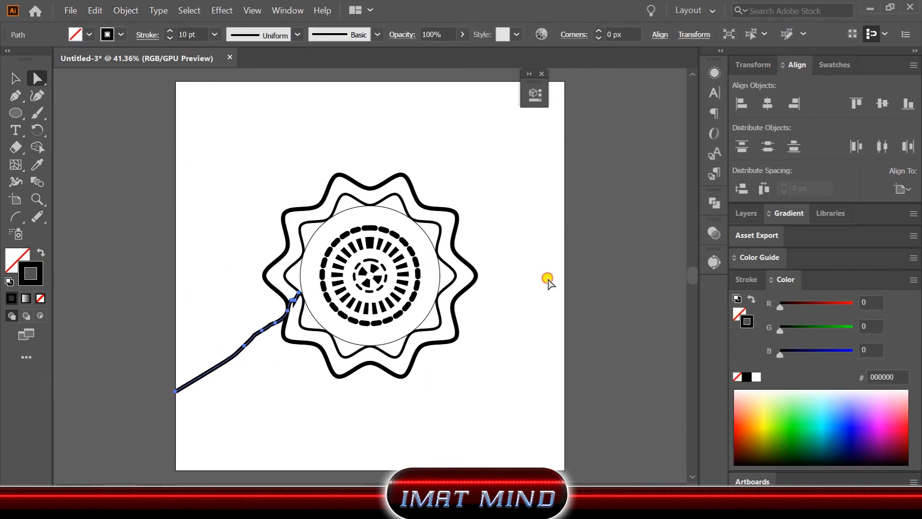
left_click_drag(251, 340, 527, 184)
left_click(575, 136)
key("Delete")
left_click(570, 143)
key("Delete")
left_click(16, 79)
left_click(254, 168)
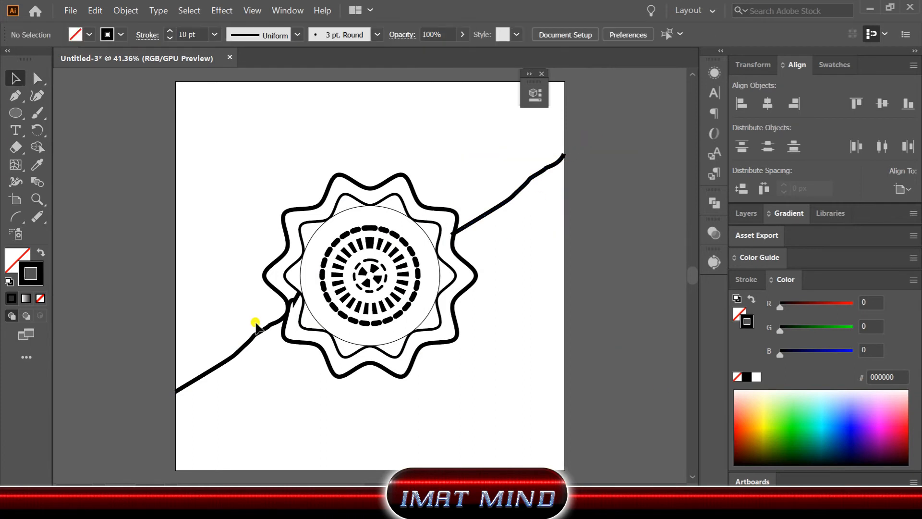
Step: Move both thread paths beneath all the ellipses in the layer stack
left_click(255, 335)
left_click(746, 213)
left_click(775, 235)
left_click_drag(823, 266, 810, 365)
left_click_drag(830, 252, 832, 336)
left_click(568, 292)
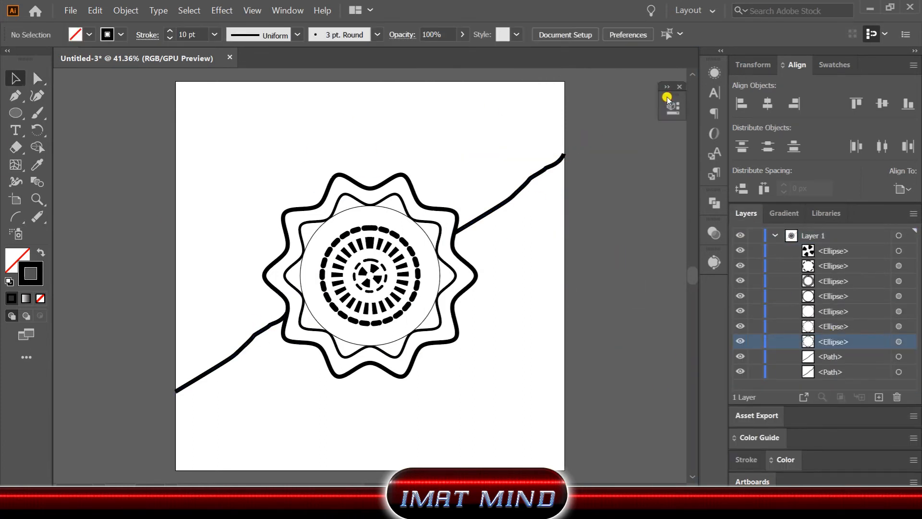
Step: Fill the outer wavy shape with magenta and set its stroke to blue 009EE2
left_click(455, 212)
left_click(16, 259)
left_click(884, 427)
left_click(37, 277)
left_click(832, 414)
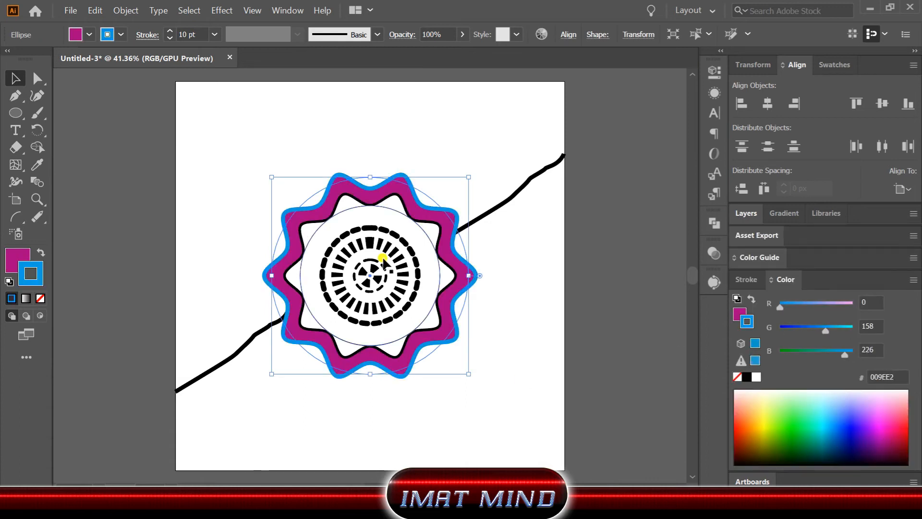
Step: Fill the inner wavy shape with teal and give it a light yellow-green stroke
left_click(444, 266)
left_click(18, 253)
left_click(820, 423)
left_click(36, 277)
left_click(770, 418)
left_click(568, 293)
Step: Set the plain circle's stroke to lime yellow D7FA00 and fill the circle with yellow
left_click(433, 256)
left_click(37, 277)
left_click(767, 424)
left_click(18, 258)
left_click(768, 425)
left_click(763, 422)
Step: Colour the outer dashed ring's stroke orange and the thick dashed ring's stroke pinkish red
left_click(417, 263)
left_click(37, 277)
left_click(739, 426)
left_click(403, 266)
left_click(894, 423)
left_click(899, 423)
Step: Colour the segmented centre circle's stroke dark magenta and the small dashed ring around it red E6001C
left_click(378, 283)
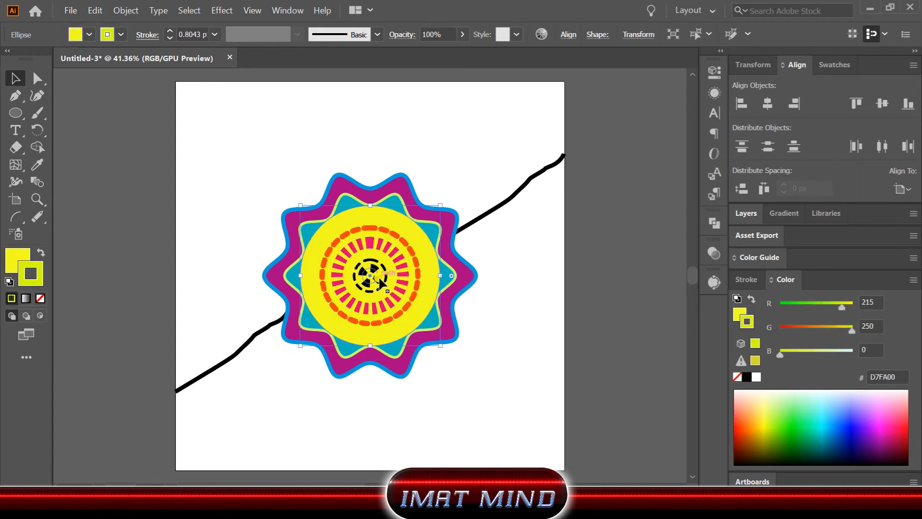
left_click(376, 277)
left_click(892, 427)
left_click(893, 441)
left_click(385, 269)
left_click(795, 429)
left_click(773, 429)
left_click(903, 427)
left_click(573, 314)
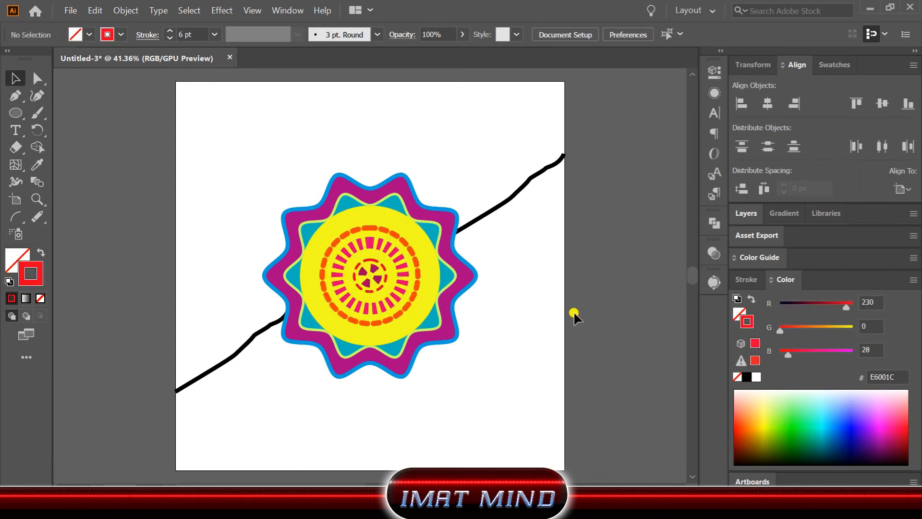
Step: Hide all the rakhi objects and create a 1000 × 1000 px rectangle without a stroke
scroll(264, 198, "down", 1)
left_click(745, 213)
left_click_drag(740, 251, 740, 372)
left_click_drag(16, 113, 67, 114)
left_click(321, 287)
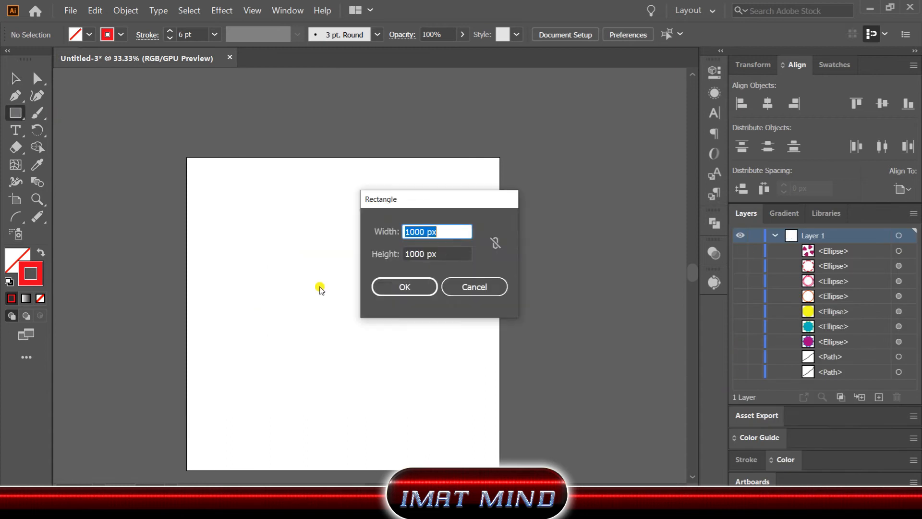
left_click(403, 287)
left_click(41, 298)
Step: Centre the rectangle on the artboard both ways and fill it with crimson red
left_click(786, 459)
left_click(739, 428)
left_click(767, 103)
left_click(882, 103)
left_click(900, 426)
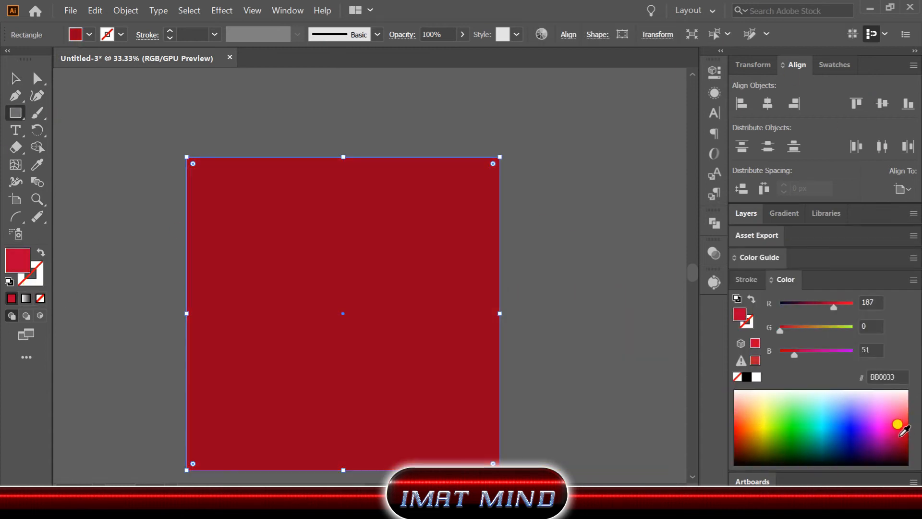
left_click(15, 78)
left_click(571, 216)
Step: Move the red rectangle to the bottom of the layer stack and show all the rakhi objects again
left_click(754, 214)
left_click_drag(834, 246, 824, 385)
left_click_drag(740, 246, 740, 368)
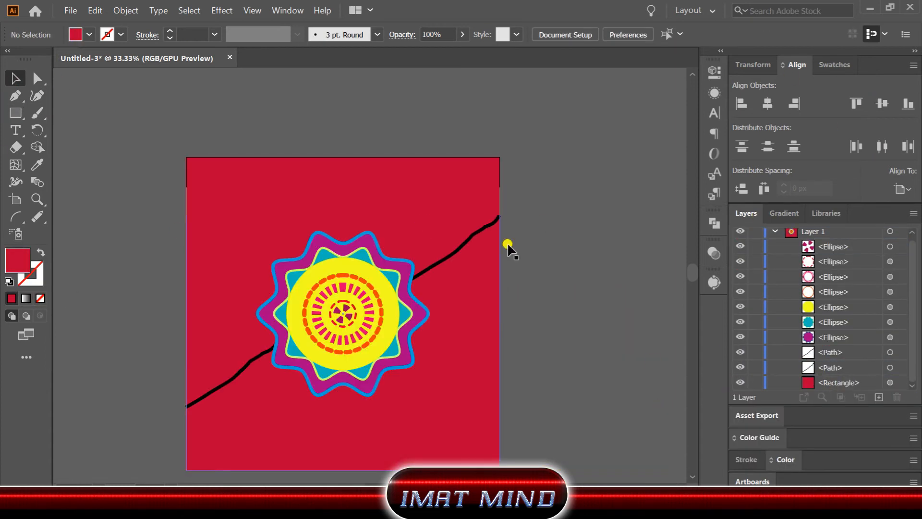
Step: Lock the background rectangle and move the whole rakhi down until its thread meets the artboard's lower-left corner
left_click(755, 383)
key("ctrl+a")
left_click_drag(350, 315, 350, 379)
scroll(570, 286, "down", 1)
left_click(570, 286)
Step: Recolour both thread strokes yellow, using DCEB00 for the lower-left thread
left_click(457, 291)
left_click(12, 298)
left_click(40, 298)
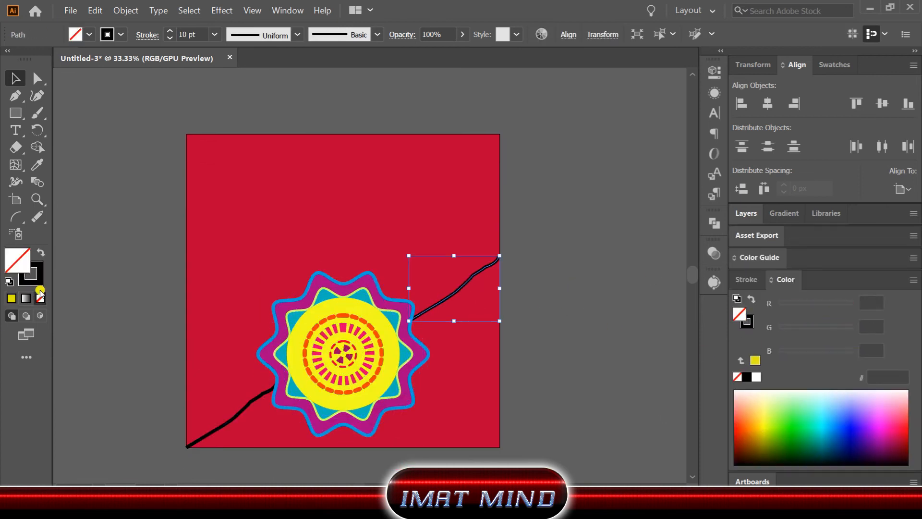
left_click(37, 281)
left_click(770, 417)
left_click(546, 257)
left_click(221, 426)
left_click(766, 430)
left_click(567, 276)
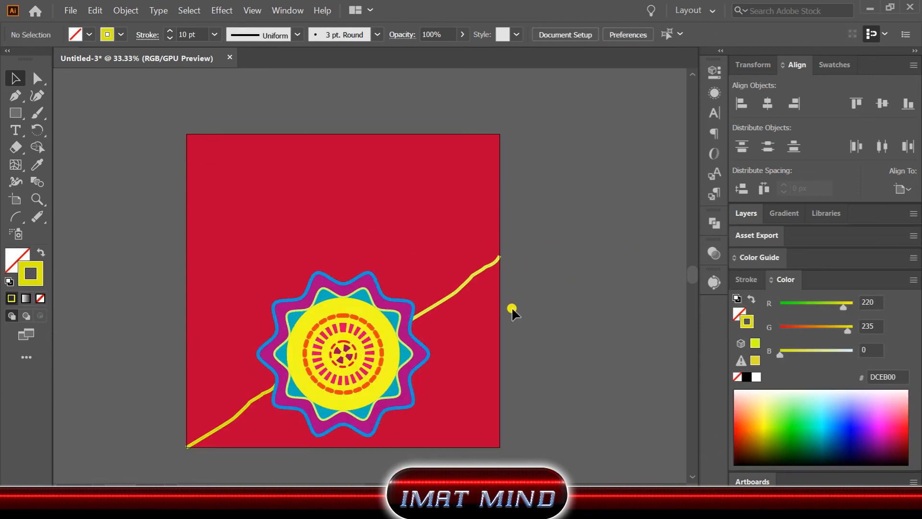
Step: Add the heading "HAPPY RAKSHA BANDHAN" on three centred lines above the rakhi and enlarge it
scroll(402, 312, "up", 1)
scroll(452, 197, "down", 1)
left_click(15, 130)
left_click(281, 164)
type("HAPPY RA")
key("Return")
type("BANDHAN")
left_click(15, 78)
left_click(529, 35)
left_click_drag(290, 175, 436, 290)
Step: Change the heading to a brush-script font and adjust its line spacing
left_click(714, 113)
left_click(688, 87)
left_click_drag(889, 328, 889, 175)
left_click(624, 216)
left_click(686, 130)
left_click(692, 164)
left_click(642, 127)
left_click(642, 127)
Step: Colour the heading yellow by sampling the rakhi's plain yellow circle with the Eyedropper
left_click(37, 164)
left_click(319, 323)
left_click(14, 79)
left_click(581, 298)
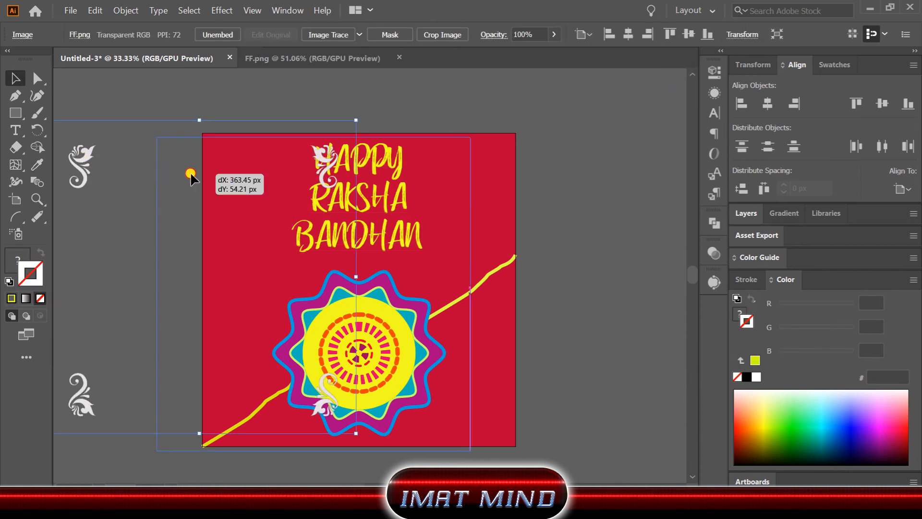
Step: Position the FF.png ornament image over the poster so its four flourishes sit in the corners
left_click_drag(189, 175, 250, 174)
left_click(599, 345)
scroll(304, 385, "down", 1)
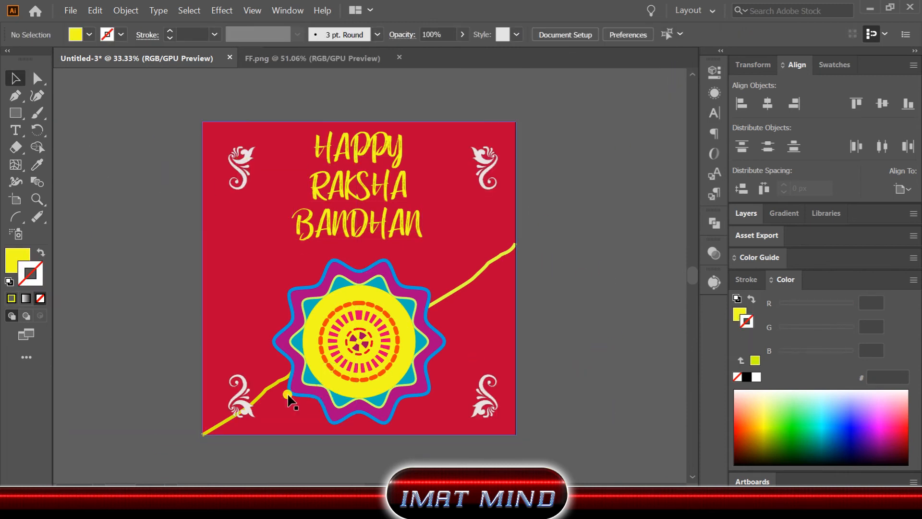
Step: Hide the ornament image and bend the lower-left thread downward by moving its anchor points
left_click(302, 382)
left_click(746, 212)
left_click(740, 250)
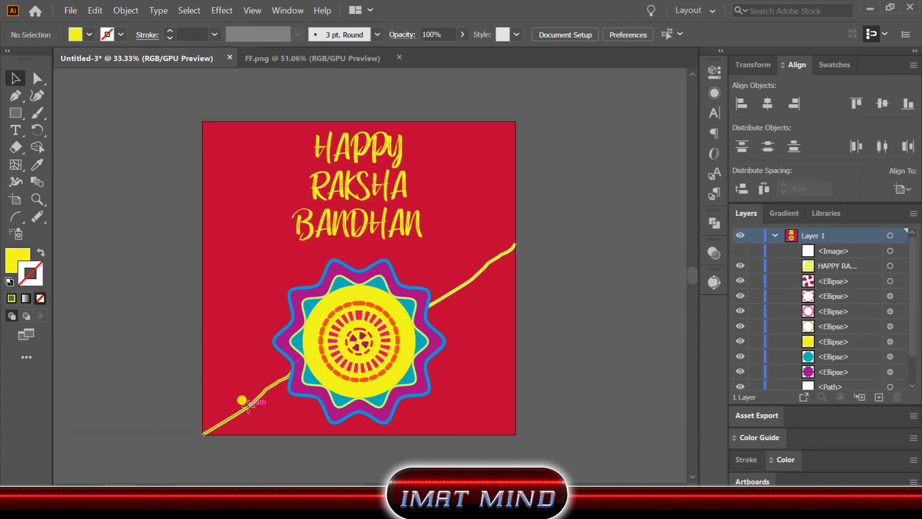
left_click(249, 407)
left_click(38, 78)
left_click_drag(258, 399, 264, 421)
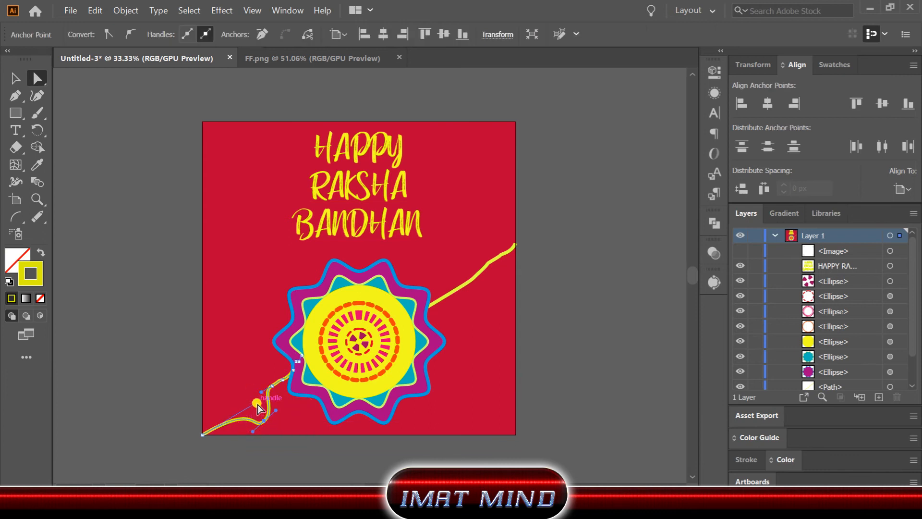
Step: Reshape the upper-right thread into a wavier curve and show the ornament image again
left_click(466, 283)
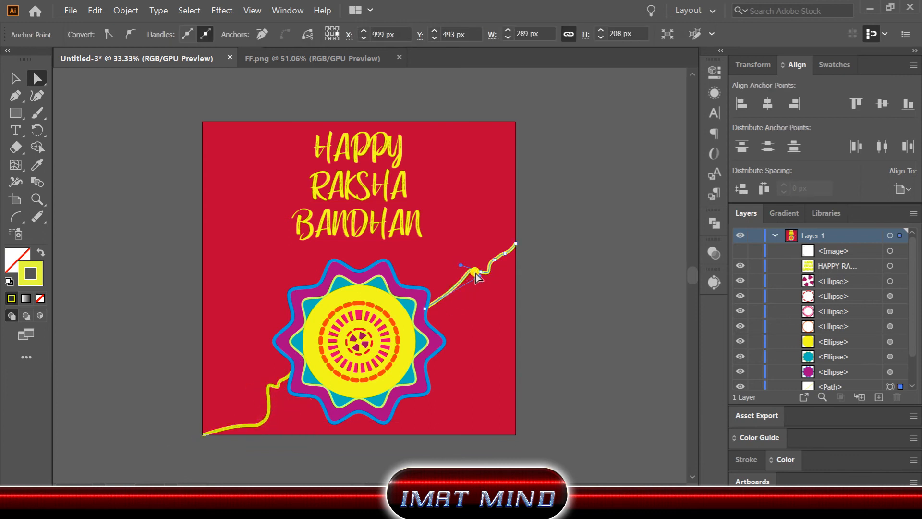
left_click(596, 327)
left_click(740, 251)
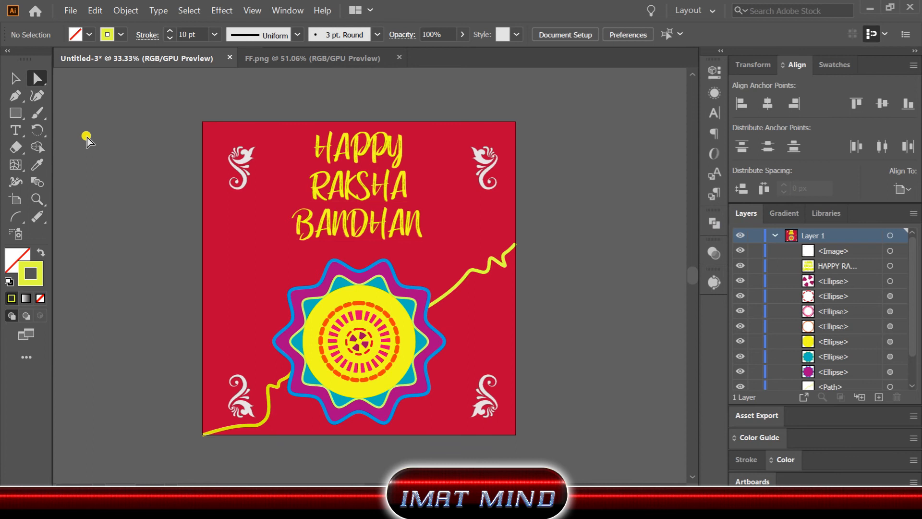
Step: Close the FF.png ornament file
scroll(319, 399, "up", 1)
left_click_drag(431, 227, 431, 291)
scroll(437, 291, "down", 1)
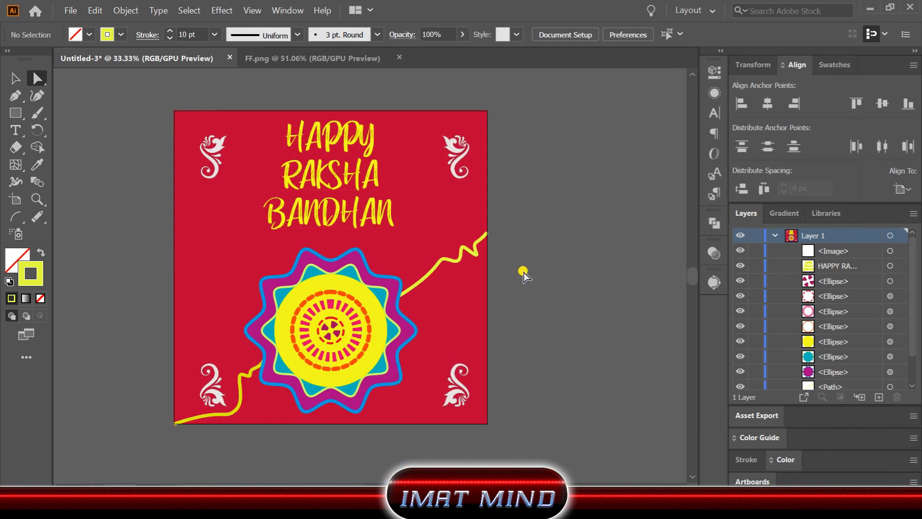
left_click(399, 57)
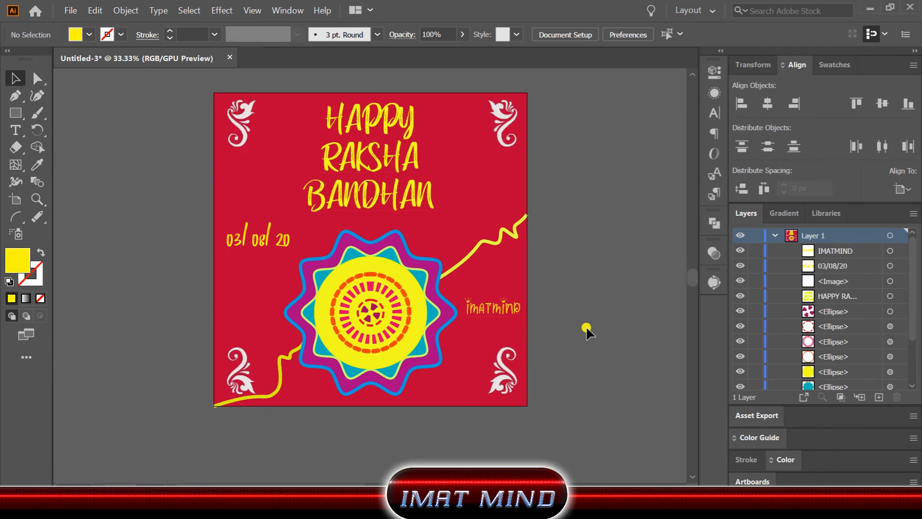
scroll(586, 331, "up", 1)
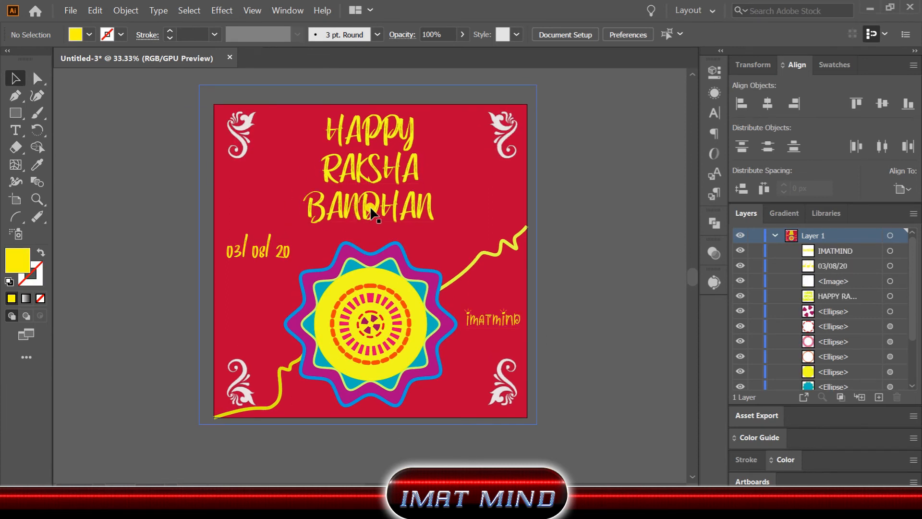
scroll(372, 212, "up", 1)
scroll(638, 299, "down", 3)
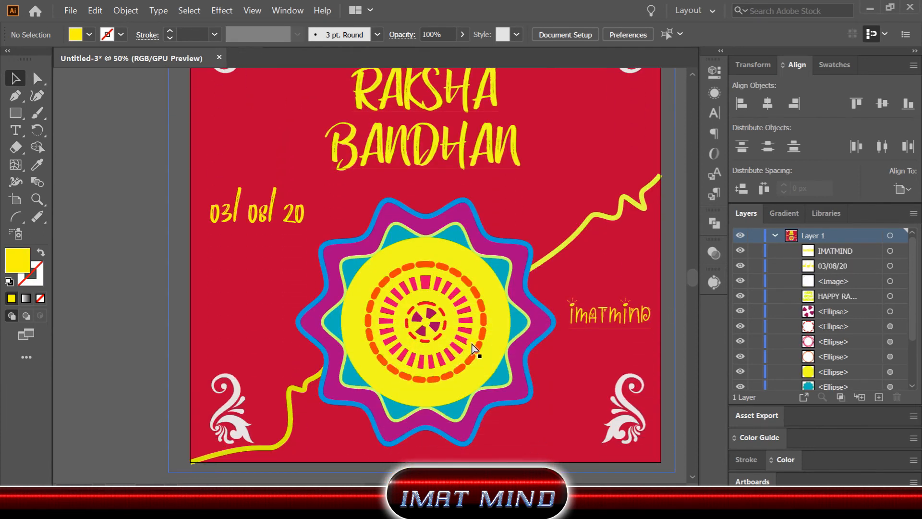
scroll(473, 347, "down", 1)
scroll(522, 259, "up", 2)
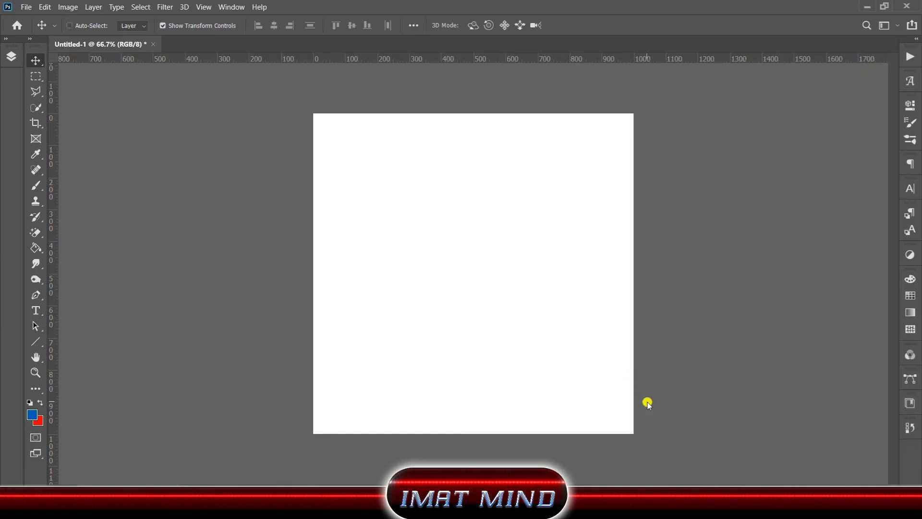
Step: Switch to Photoshop, open FUT.png and start a text line near the image's upper-left corner
key("ctrl+o")
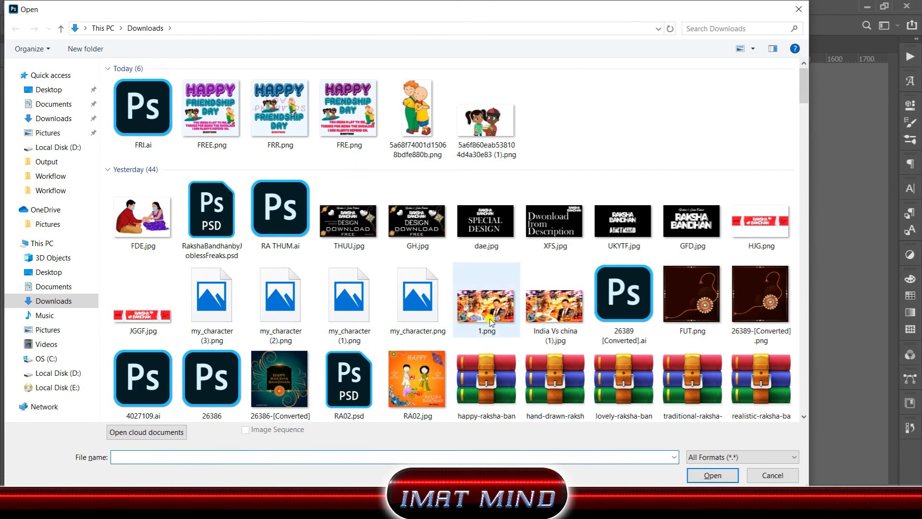
double_click(692, 294)
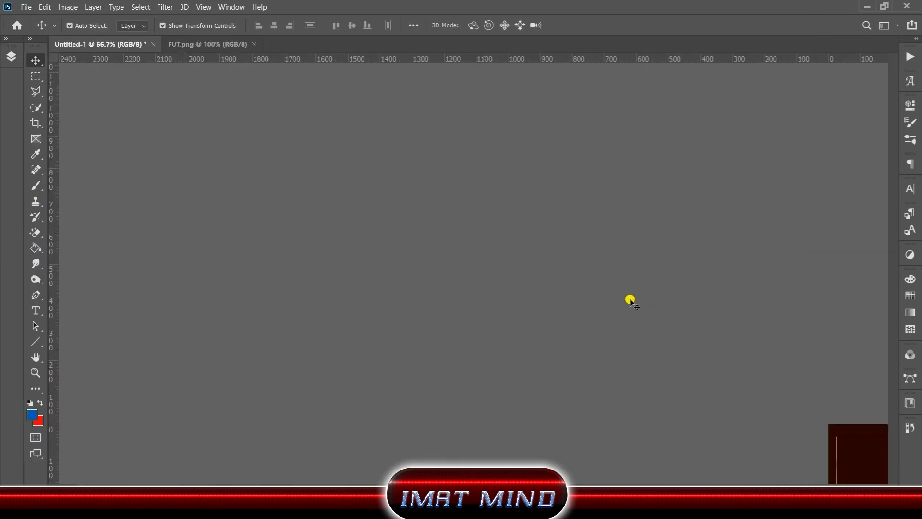
key("t")
left_click(348, 185)
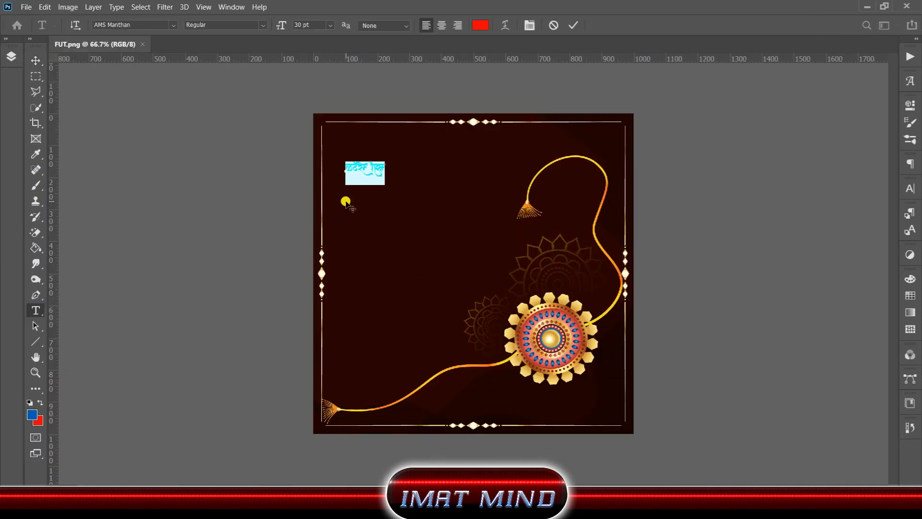
Step: Set the text size to 72 pt and enter the heading रक्षाबंधन from AMS Manthan glyphs
left_click(332, 25)
left_click(307, 161)
left_click(330, 24)
left_click(329, 179)
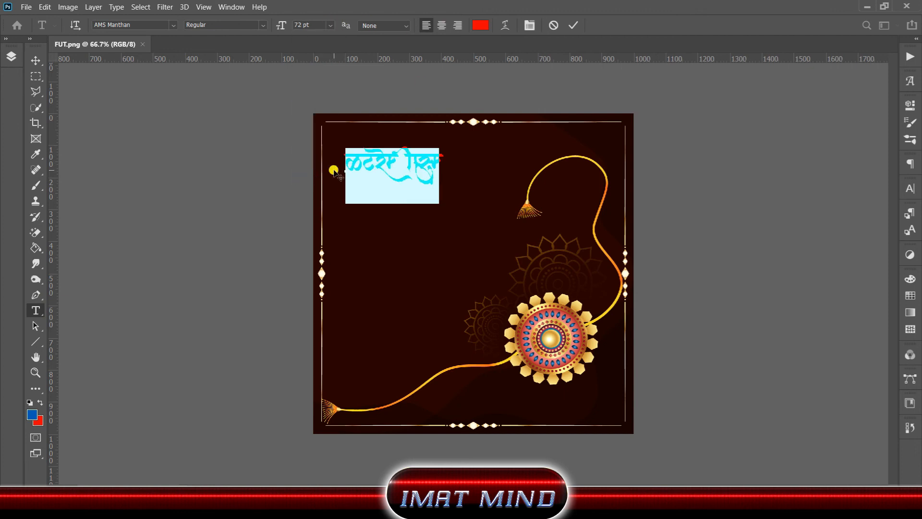
key("BackSpace")
left_click(907, 83)
scroll(779, 205, "up", 2)
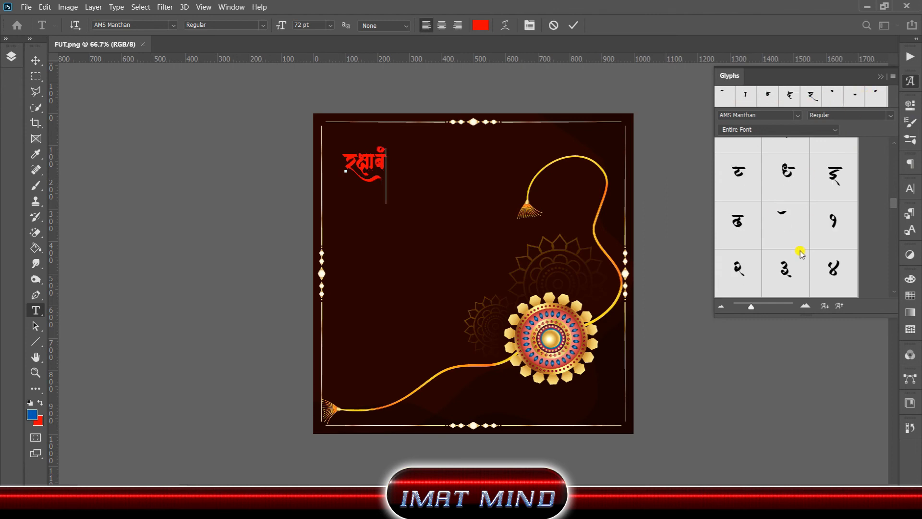
scroll(816, 240, "up", 5)
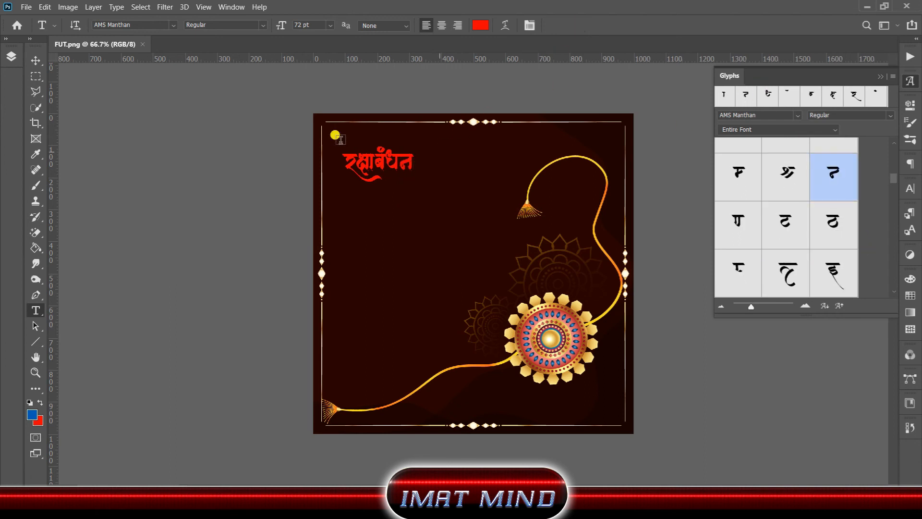
Step: Enlarge the रक्षाबंधन heading and place it across the upper-left area, beside the thread's tassel
key("v")
left_click(907, 81)
key("ctrl+t")
left_click_drag(401, 179, 474, 209)
left_click_drag(486, 231, 612, 338)
left_click_drag(563, 225, 475, 178)
left_click(597, 26)
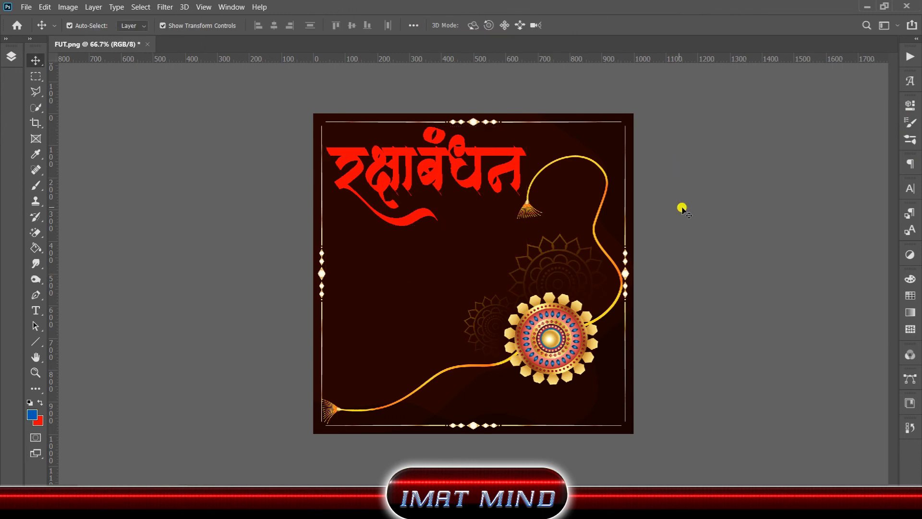
Step: Enter the word की from Gotu glyphs at 72 pt and place it below the heading's right part
double_click(749, 260)
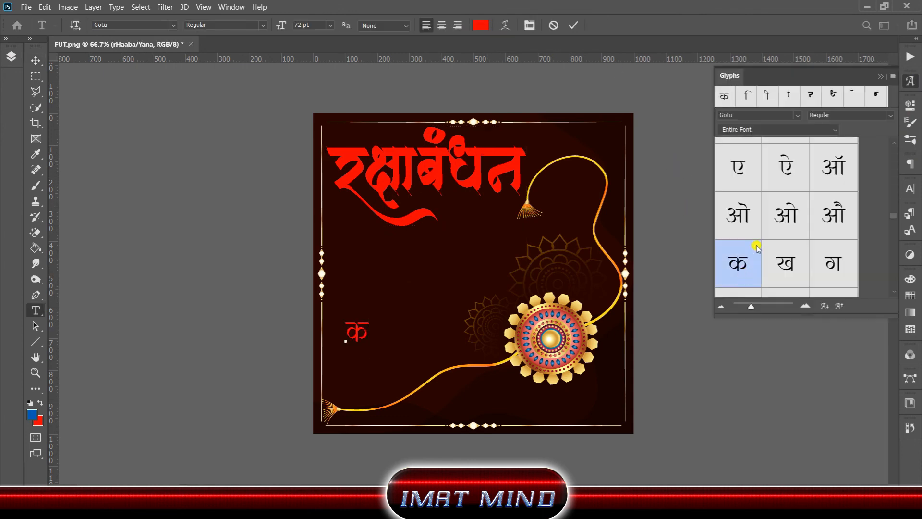
scroll(772, 241, "down", 5)
double_click(826, 226)
key("BackSpace")
double_click(776, 266)
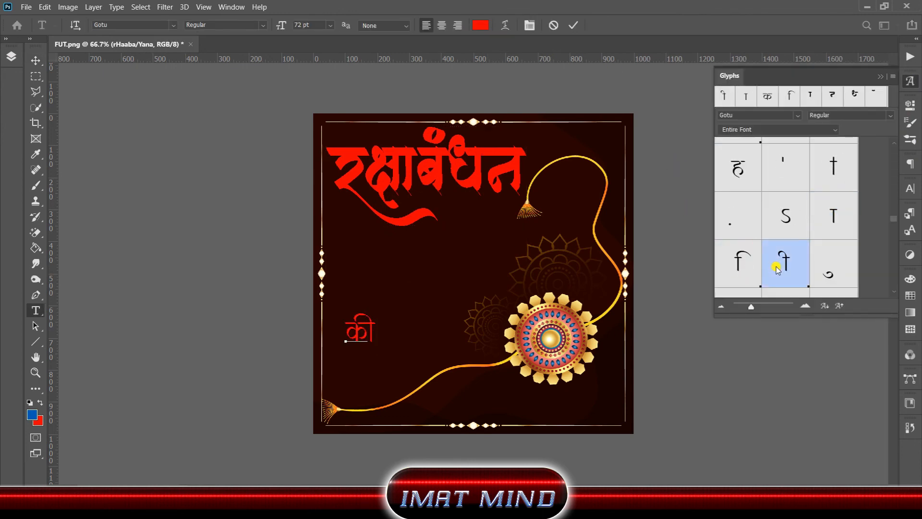
left_click(36, 61)
left_click_drag(341, 324, 428, 237)
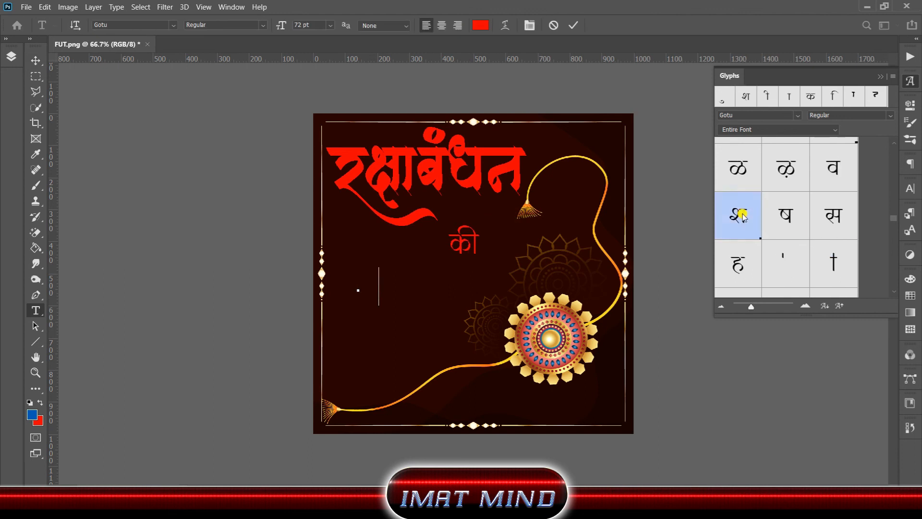
Step: Enter the word शुभ from Gotu glyphs at 72 pt and place it below and slightly left of की
double_click(741, 216)
scroll(769, 240, "down", 2)
double_click(823, 265)
scroll(784, 219, "up", 2)
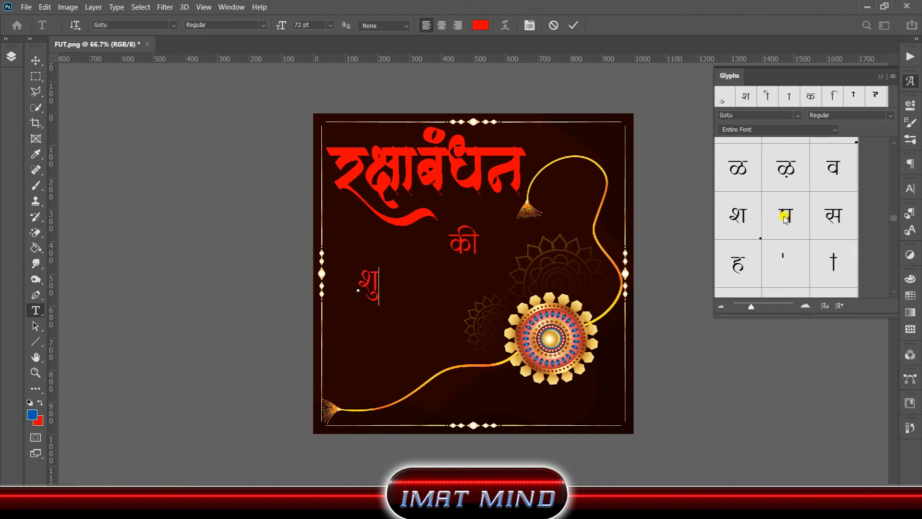
double_click(738, 167)
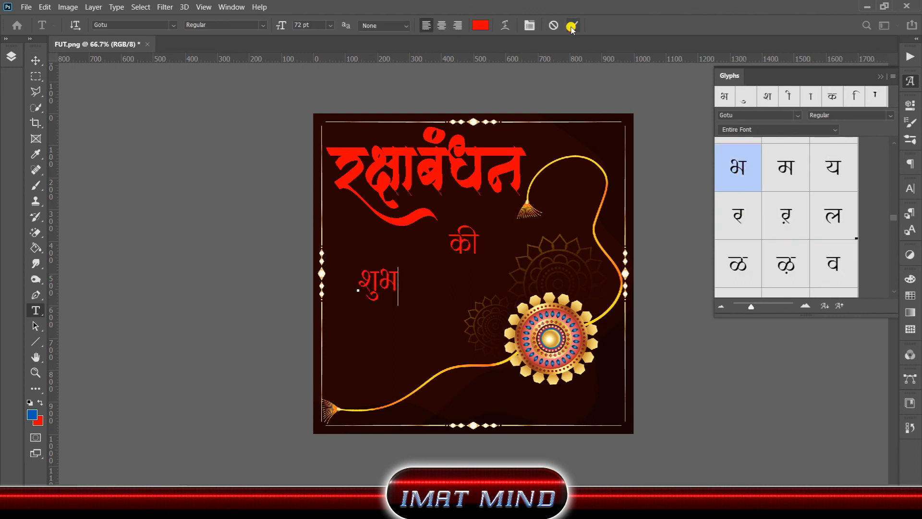
left_click(36, 60)
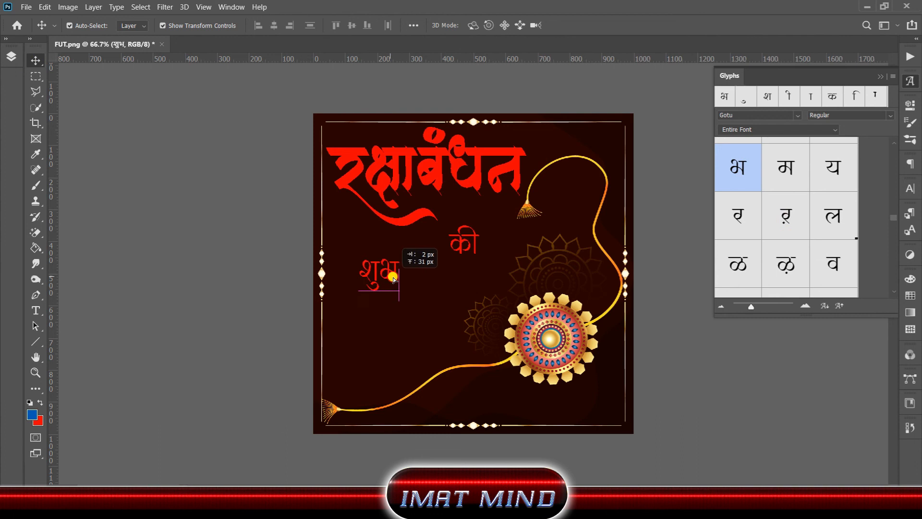
left_click_drag(406, 283, 407, 282)
Step: Enter the word कामनाऍ from Gotu glyphs at 72 pt on a new text layer below शुभ
key("t")
left_click(353, 326)
scroll(741, 218, "up", 9)
double_click(741, 221)
scroll(764, 235, "down", 12)
double_click(825, 259)
scroll(775, 239, "up", 2)
scroll(774, 240, "up", 2)
double_click(773, 242)
scroll(771, 240, "up", 4)
scroll(778, 235, "down", 2)
double_click(782, 231)
scroll(783, 231, "down", 8)
double_click(844, 273)
scroll(755, 226, "up", 12)
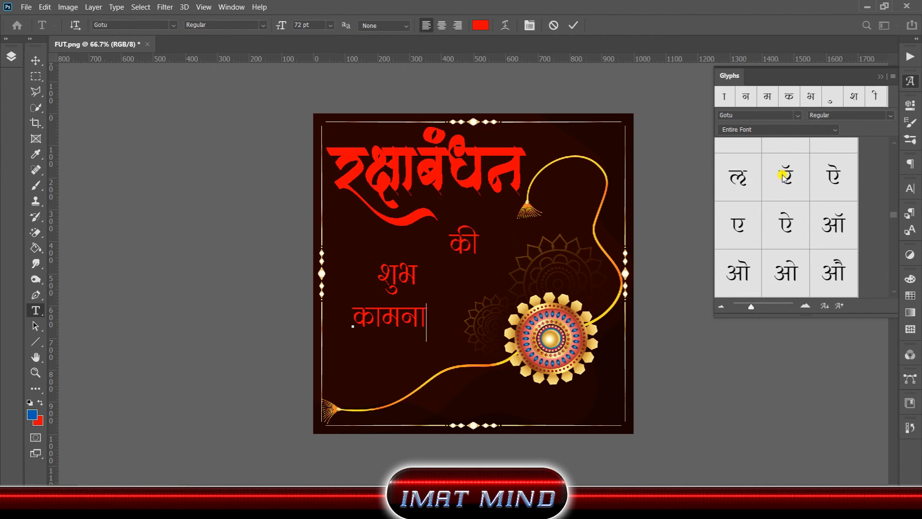
double_click(782, 176)
key("ctrl+Return")
left_click(880, 77)
Step: Enlarge कामनाऍ slightly and stack की, शुभ and कामनाऍ in a centred column beneath the रक्षाबंधन heading
key("v")
left_click_drag(443, 328, 434, 309)
key("Return")
left_click_drag(461, 244, 396, 249)
left_click_drag(428, 314, 425, 331)
left_click_drag(403, 247, 402, 252)
Step: Apply a yellow Color Overlay and an Inner Shadow to the रक्षाबंधन heading layer
left_click(419, 169)
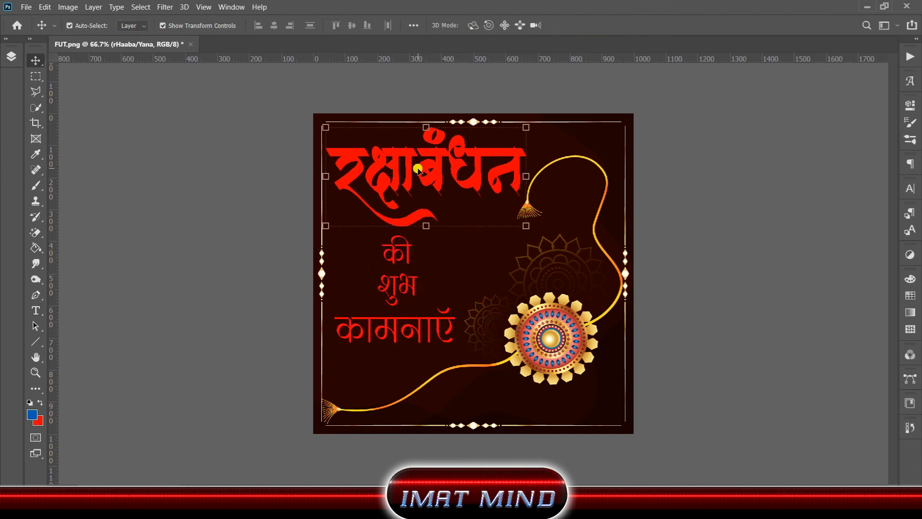
left_click(11, 57)
left_click(64, 453)
left_click(93, 378)
left_click_drag(307, 132, 645, 135)
left_click(613, 294)
left_click_drag(786, 131, 647, 150)
left_click(867, 173)
Step: Copy the heading's layer style and paste it onto the की, शुभ and कामनाऍ text layers
right_click(97, 201)
left_click(138, 404)
right_click(97, 176)
left_click(141, 414)
right_click(83, 151)
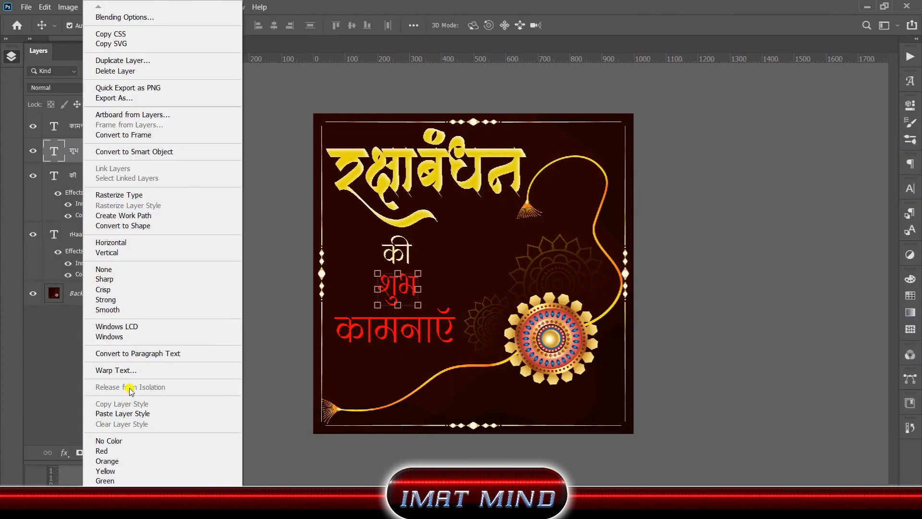
left_click(137, 414)
right_click(95, 126)
left_click(138, 413)
left_click(11, 57)
Step: Enter the word हार्दिक from Gotu glyphs at 72 pt in the empty area below the heading
left_click(208, 212)
scroll(452, 215, "up", 1)
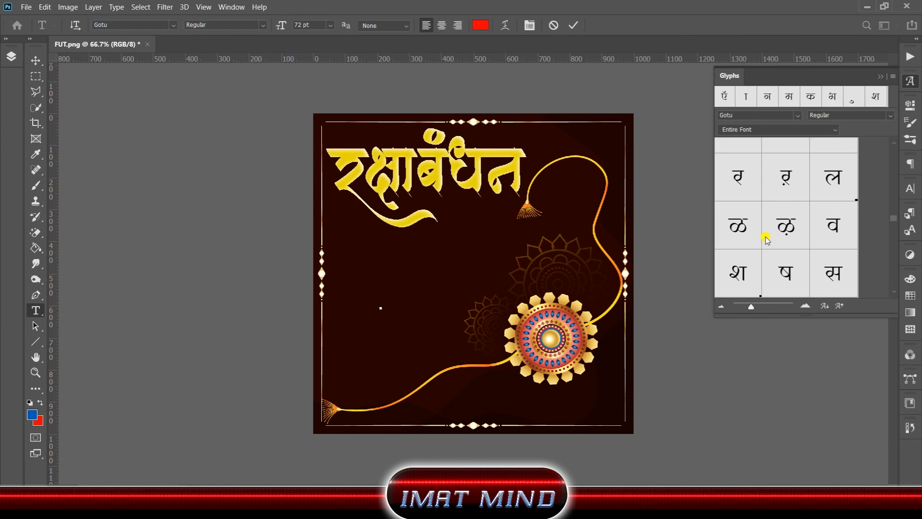
scroll(765, 236, "down", 2)
double_click(738, 225)
scroll(772, 243, "up", 4)
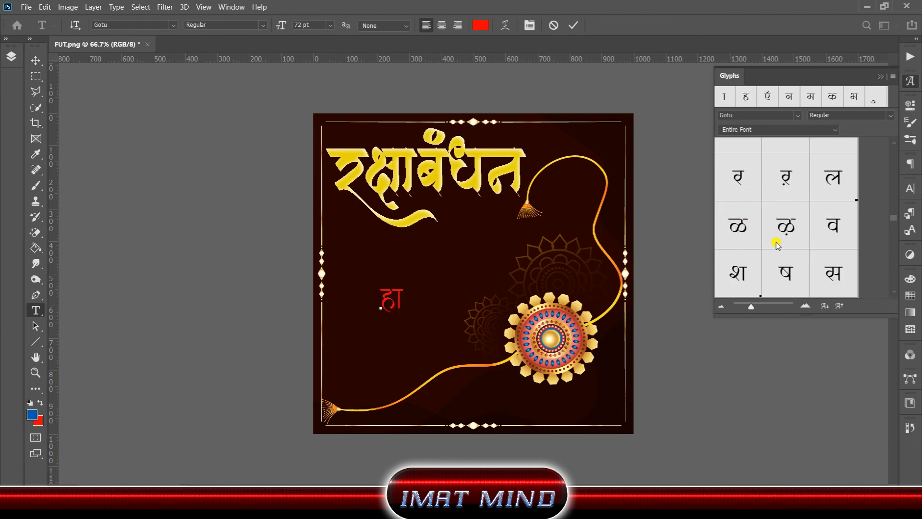
double_click(845, 278)
scroll(778, 252, "down", 1)
scroll(757, 251, "down", 3)
double_click(737, 221)
scroll(787, 251, "down", 2)
double_click(737, 269)
scroll(763, 226, "up", 8)
double_click(744, 228)
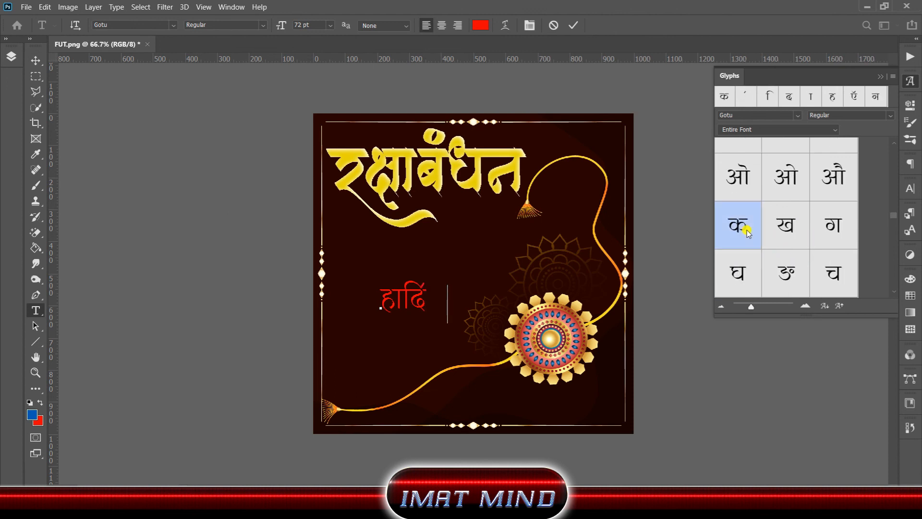
left_click(910, 82)
Step: Move हार्दिक under the heading's right part and show the hidden की, शुभ and कामनाऍ layers again
left_click(35, 60)
left_click_drag(422, 298, 482, 244)
left_click(11, 56)
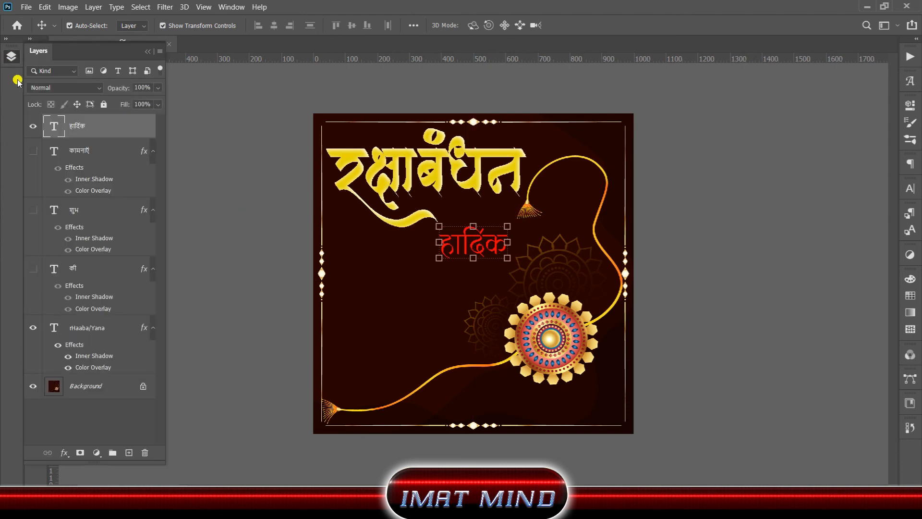
left_click(33, 151)
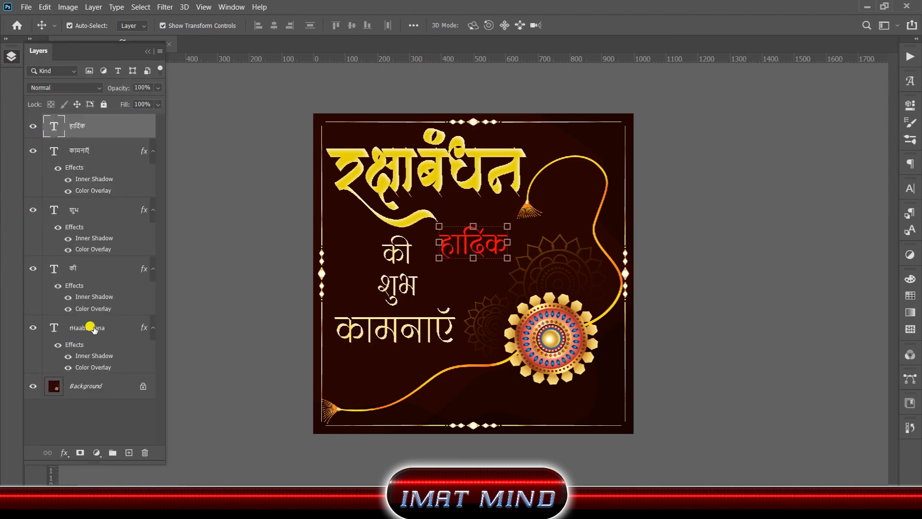
Step: Copy the heading's layer style and paste it onto the हार्दिक text layer
right_click(93, 328)
left_click(130, 403)
right_click(86, 127)
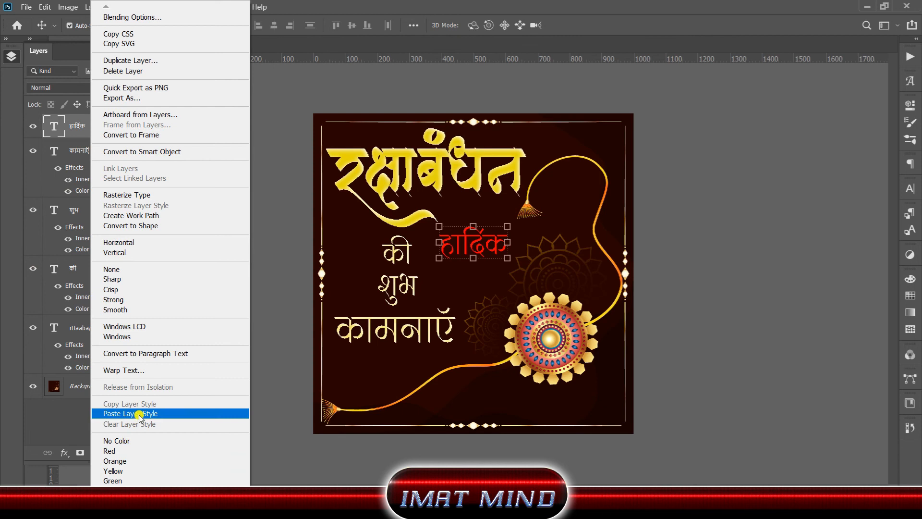
left_click(139, 414)
left_click(10, 59)
Step: Arrange की and हार्दिक side by side on one line between the heading and शुभ
left_click_drag(466, 242, 452, 249)
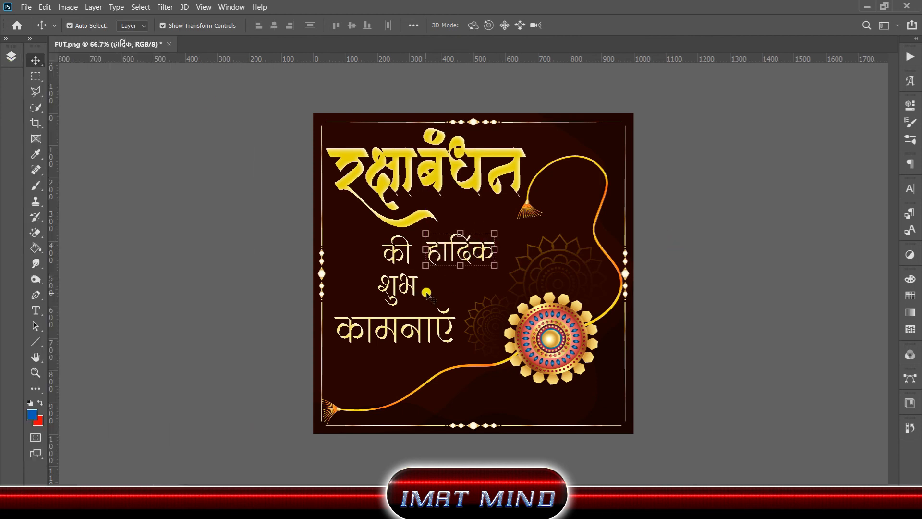
left_click_drag(397, 255, 362, 257)
left_click_drag(468, 253, 480, 222)
left_click(439, 262, "ctrl")
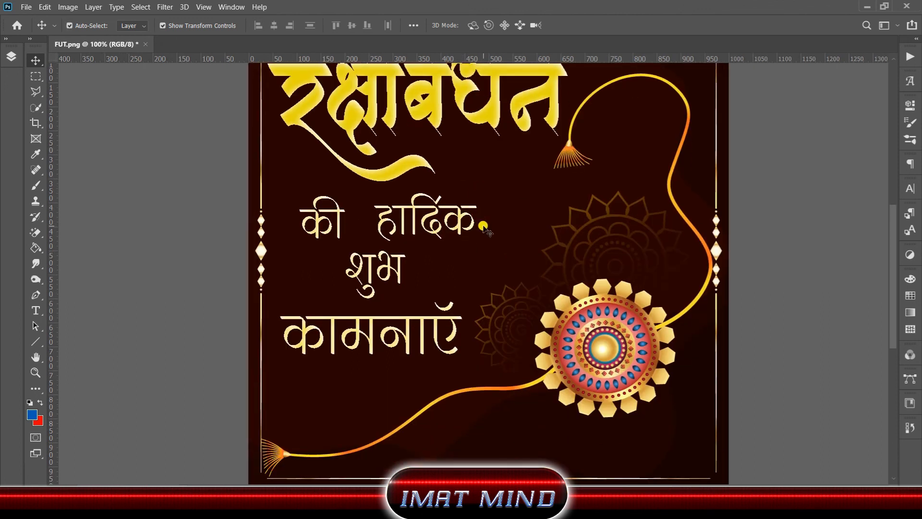
left_click(483, 227, "ctrl+alt")
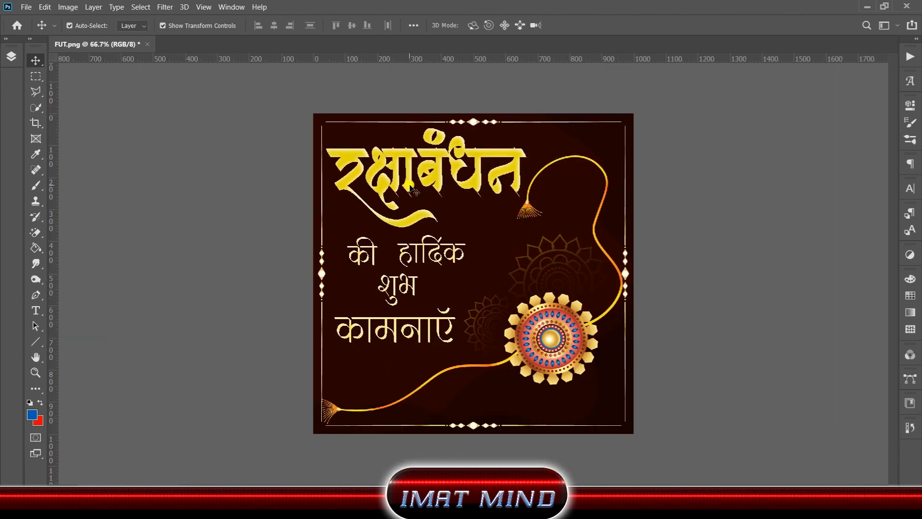